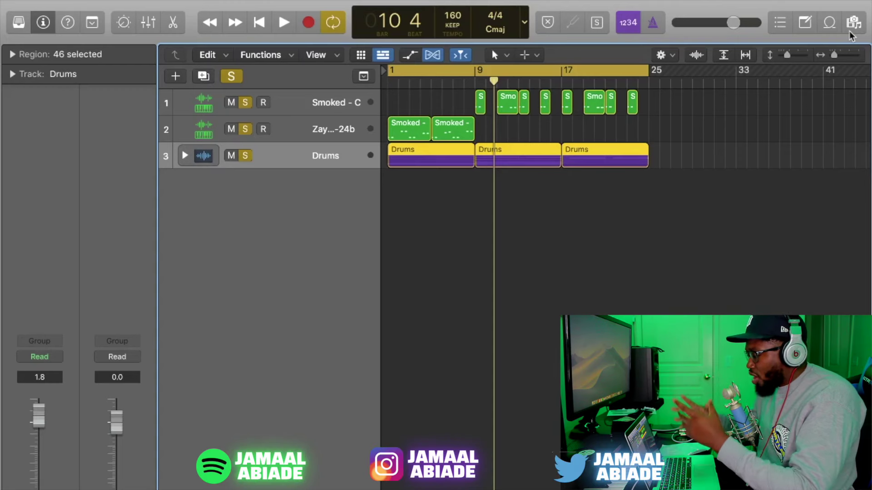
# Expand the Drums track stack, play the arrangement to review its tracks, and return the playhead to bar 1.
pyautogui.click(184, 156)
pyautogui.scroll(-2, 430, 291)
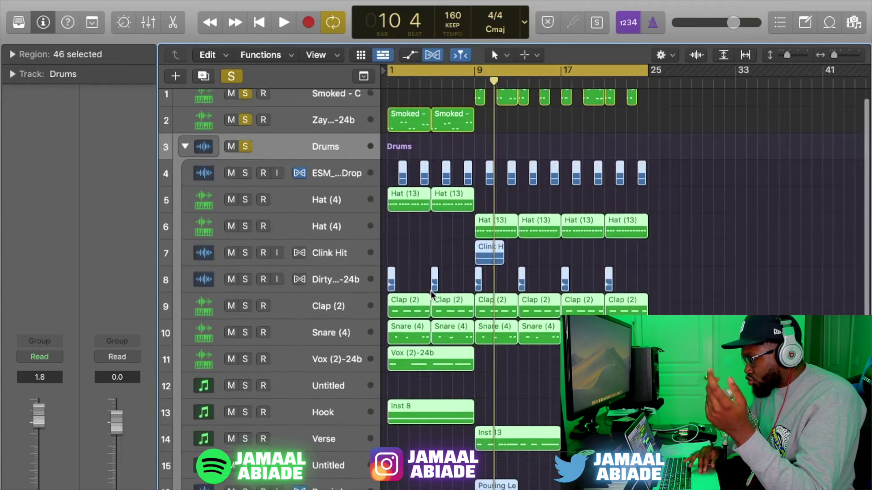
pyautogui.scroll(-1, 430, 291)
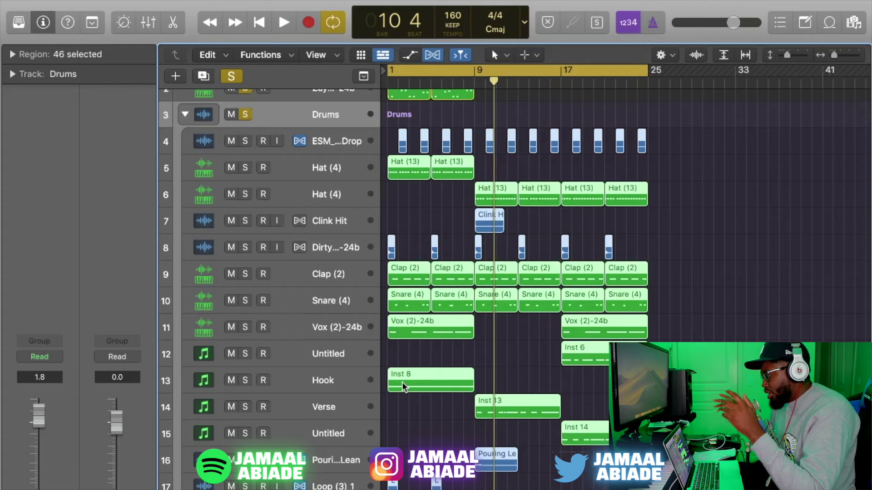
pyautogui.press('space')
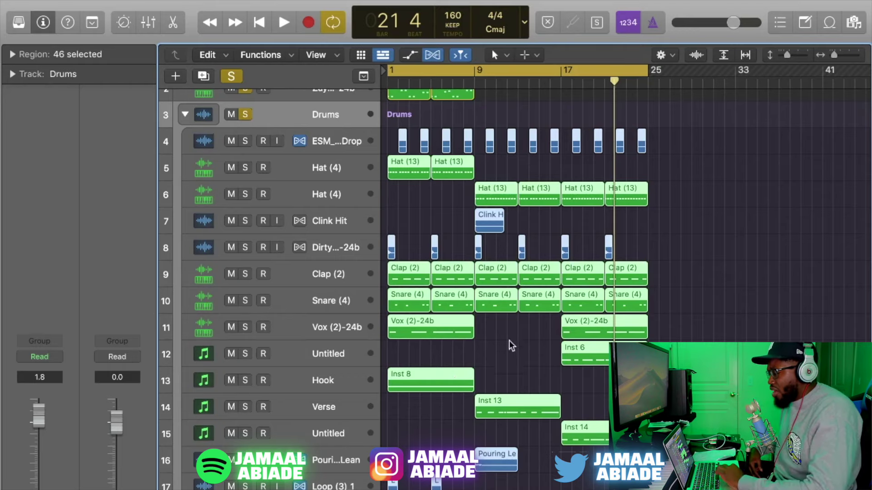
pyautogui.scroll(3, 510, 375)
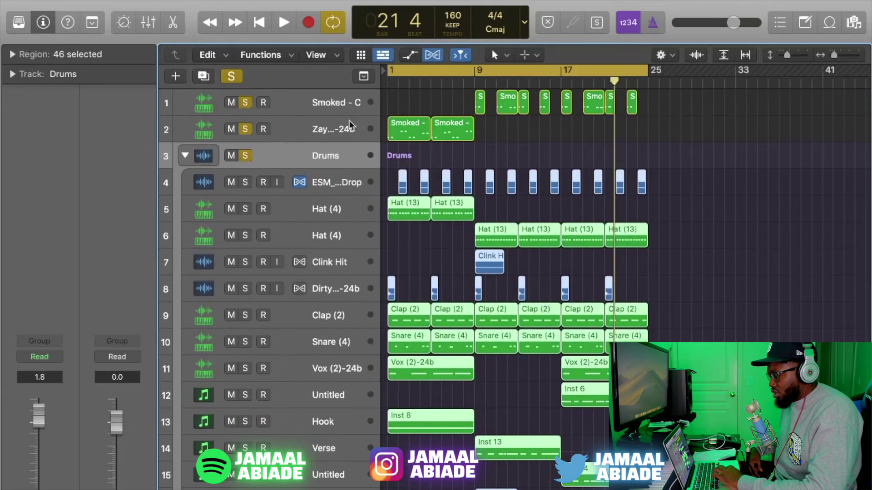
pyautogui.press('Return')
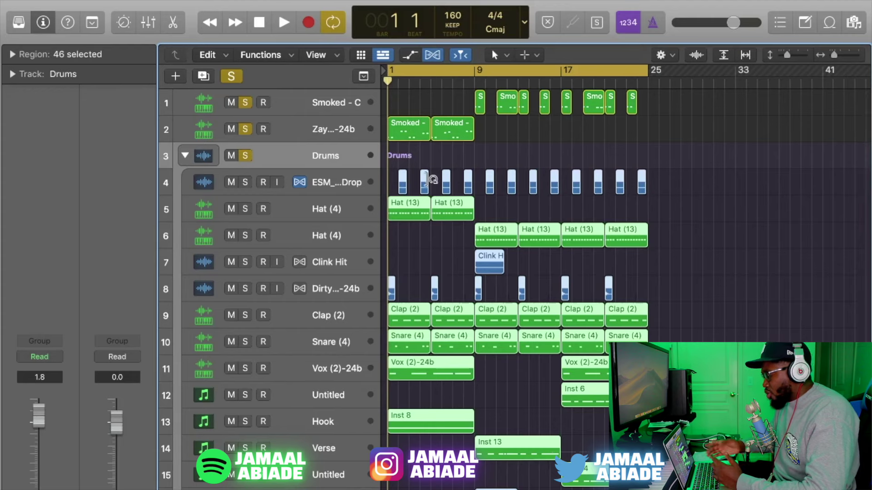
# Enlarge the track rows with the Drums stack open and play the cycle over the first eight bars.
pyautogui.click(186, 155)
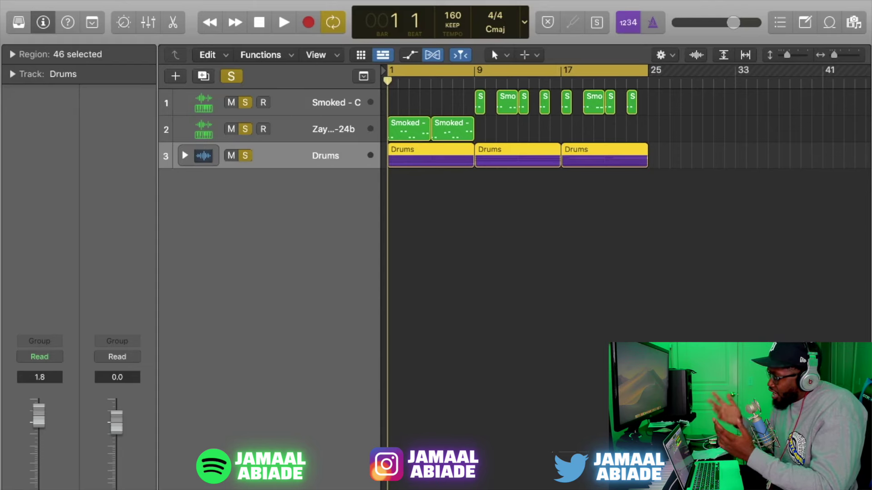
pyautogui.doubleClick(595, 153)
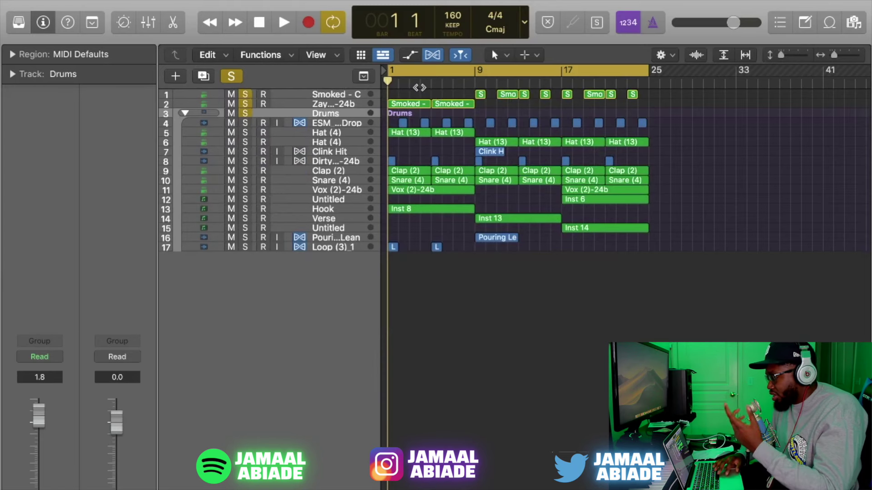
pyautogui.press('space')
pyautogui.press('super+Down')
pyautogui.press('super+Down')
pyautogui.press('super+Down')
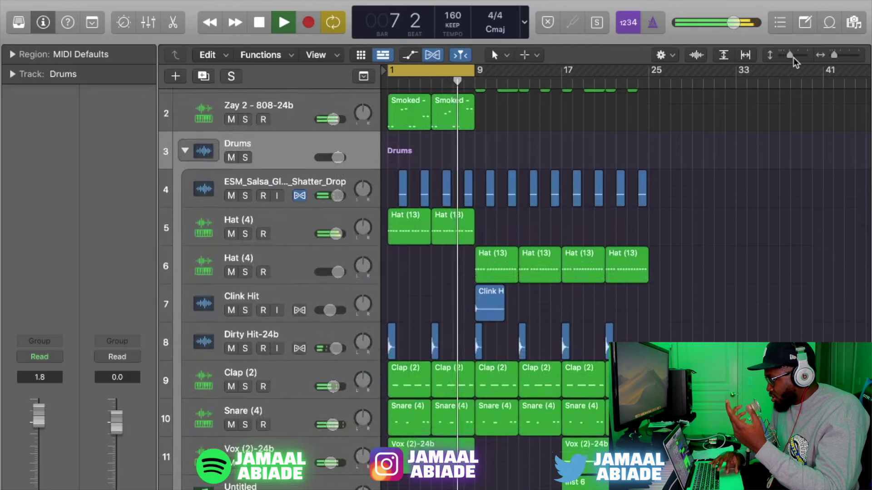
pyautogui.hscroll(1, 479, 220)
pyautogui.hscroll(-1, 478, 221)
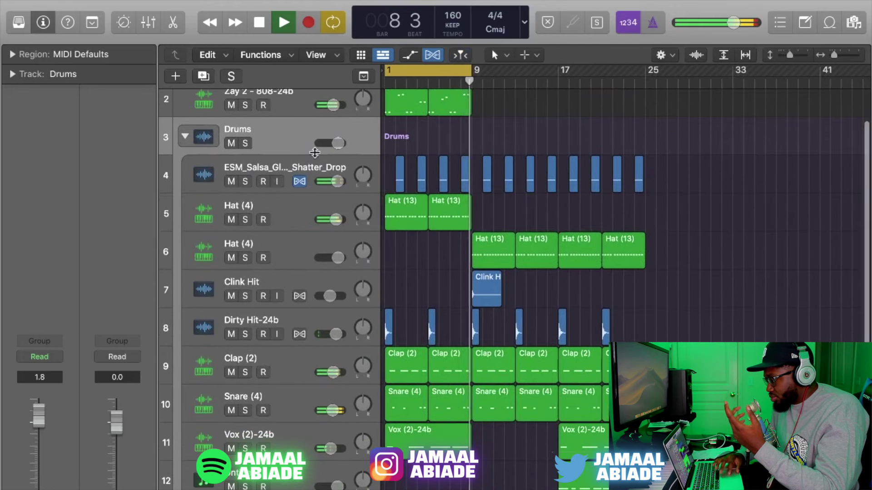
# Lower the Drums stack volume to -3.4 dB during playback, then stop and return to the start.
pyautogui.moveTo(337, 144); pyautogui.dragTo(333, 144)
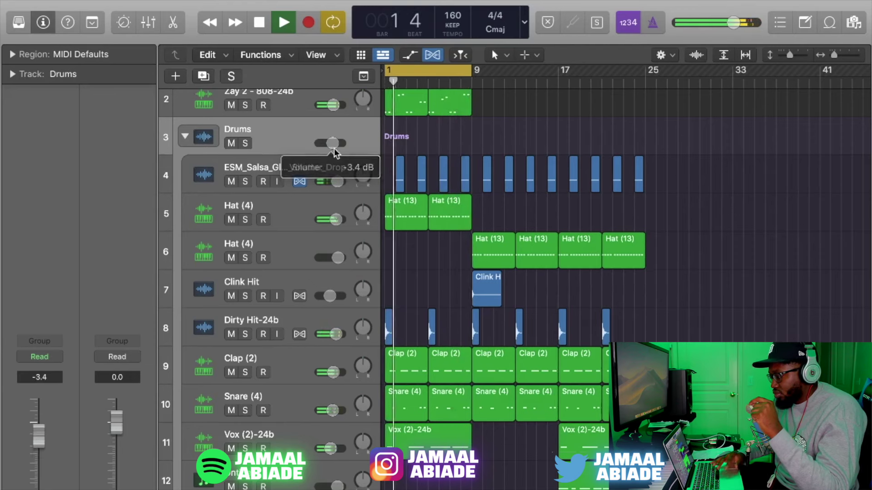
pyautogui.press('space')
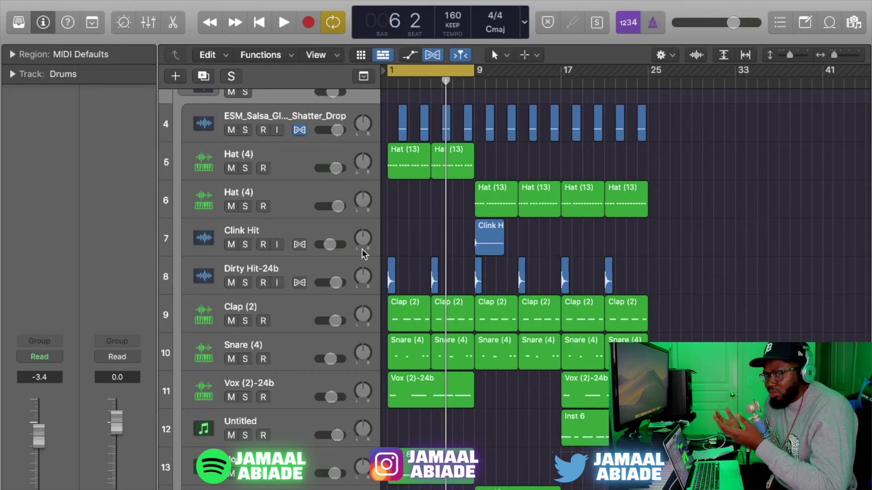
pyautogui.press('Return')
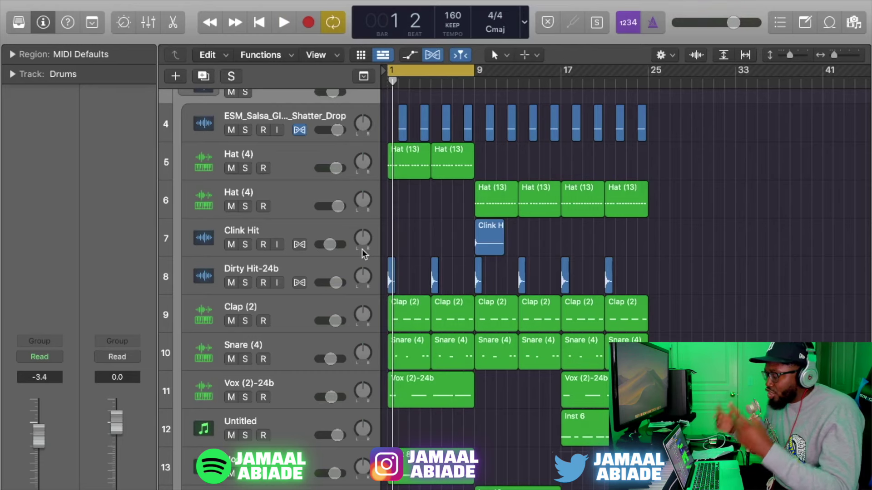
# Add a Channel EQ to the Zay 2 - 808-24b track.
pyautogui.scroll(5, 361, 250)
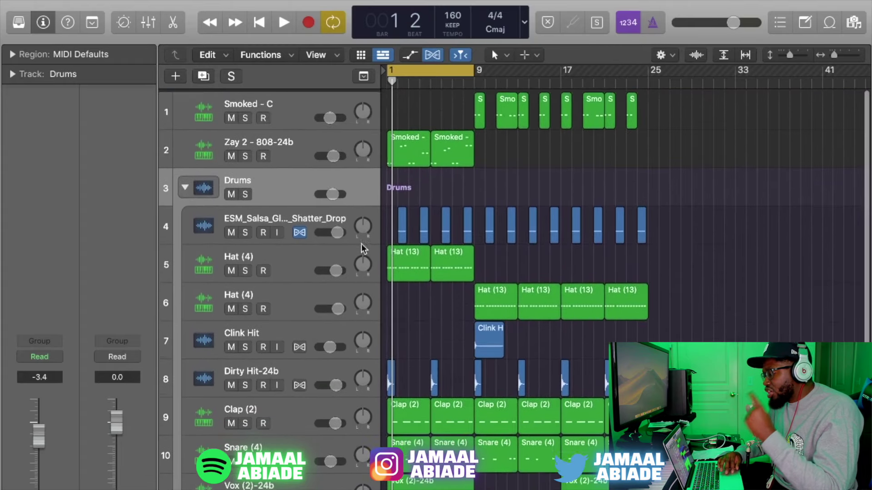
pyautogui.click(263, 133)
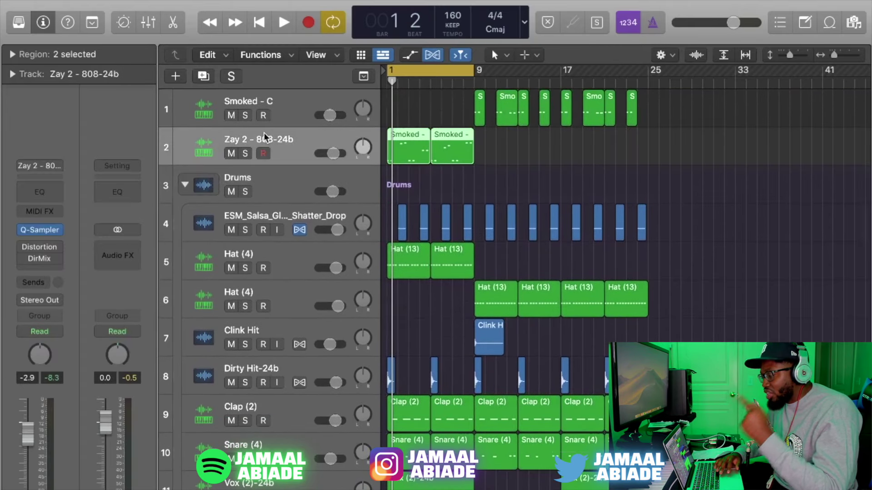
pyautogui.press('space')
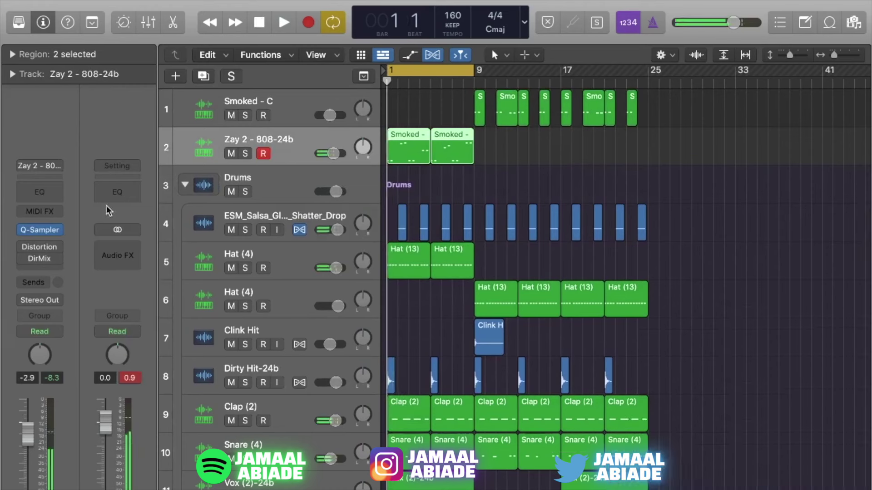
pyautogui.click(44, 193)
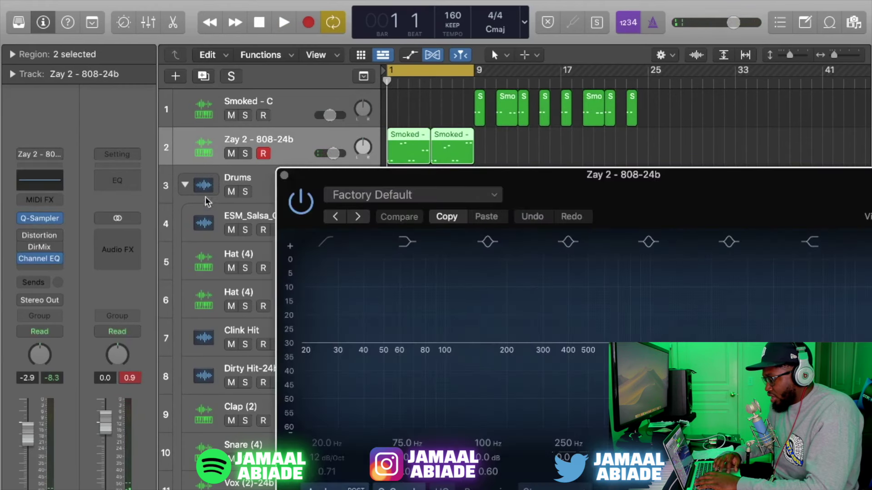
# Solo the Zay 2 - 808-24b track, examine its frequency spectrum in the Channel EQ during playback, and close the EQ.
pyautogui.click(246, 154)
pyautogui.press('space')
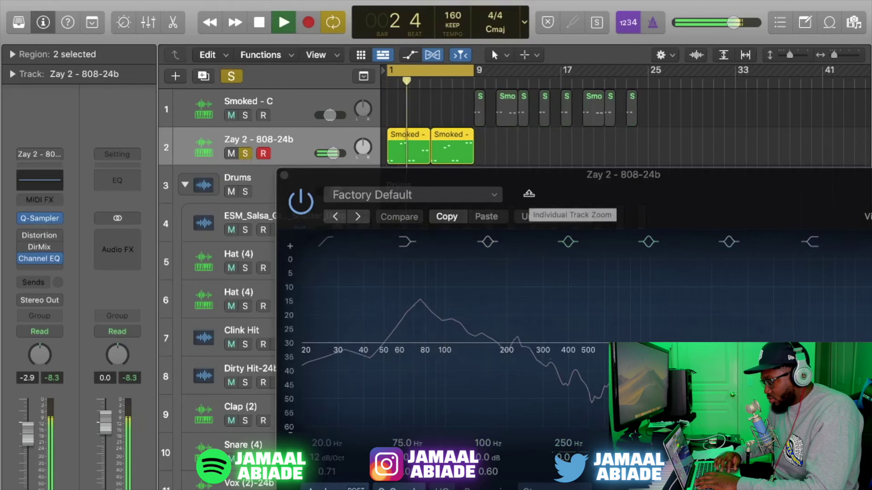
pyautogui.moveTo(575, 187); pyautogui.dragTo(448, 39)
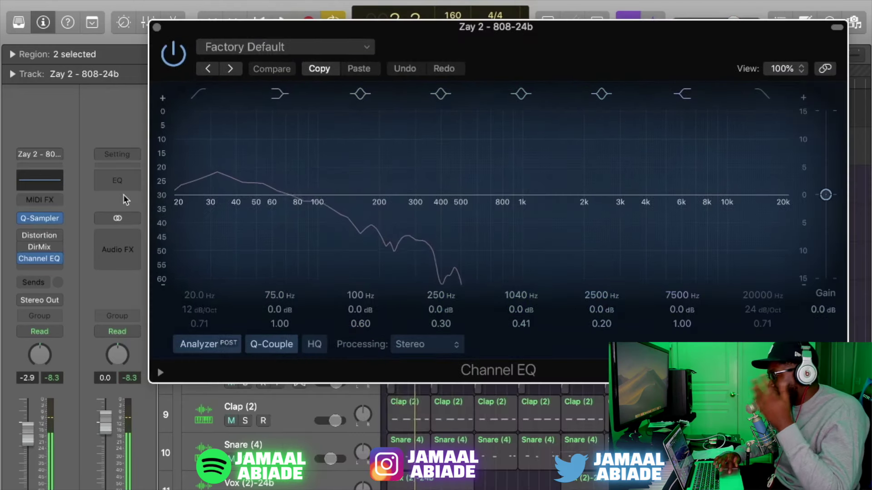
pyautogui.press('space')
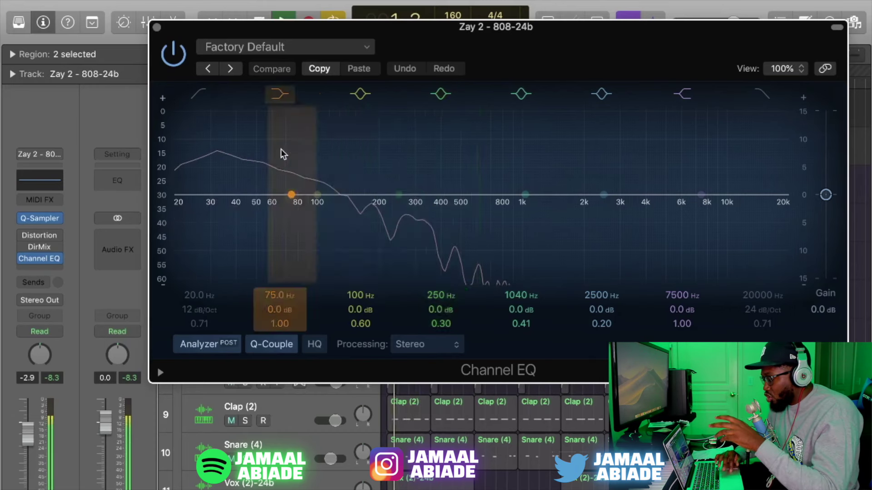
pyautogui.press('space')
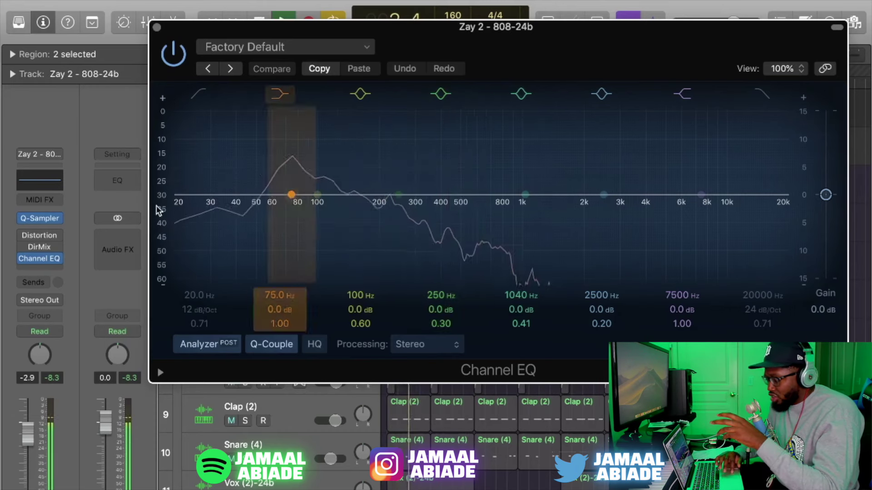
pyautogui.press('super+w')
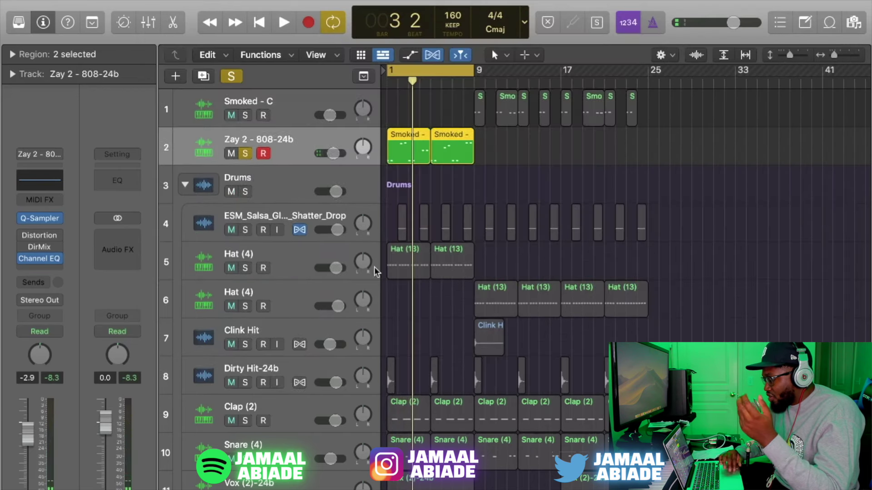
# Solo the Vox (2)-24b track, play it from the start, and add a Channel EQ to it.
pyautogui.scroll(-2, 374, 275)
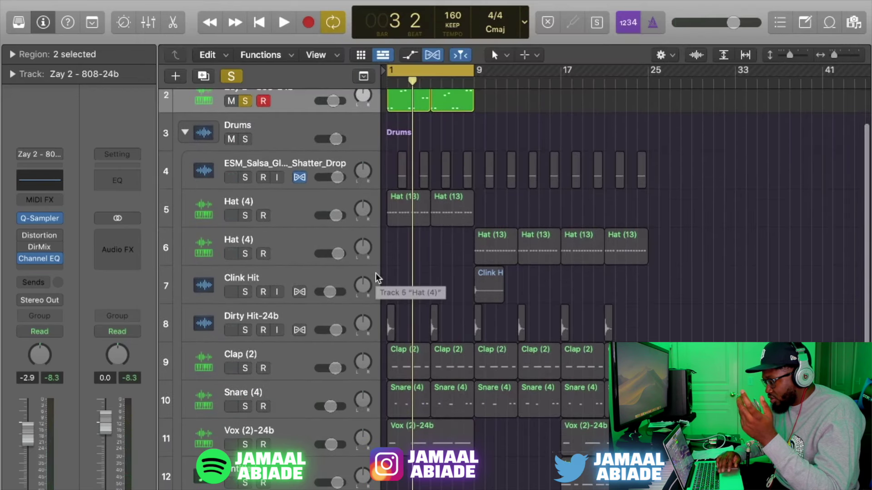
pyautogui.press('space')
pyautogui.scroll(-3, 375, 277)
pyautogui.click(246, 324)
pyautogui.press('Return')
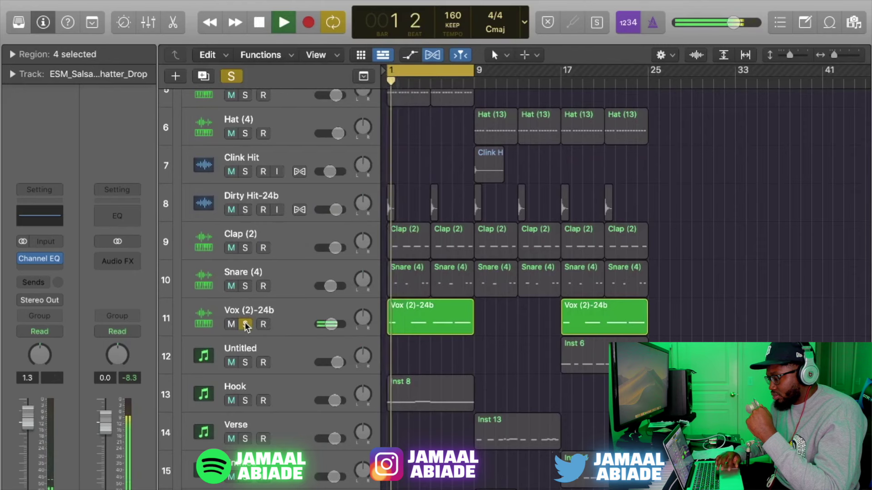
pyautogui.click(209, 318)
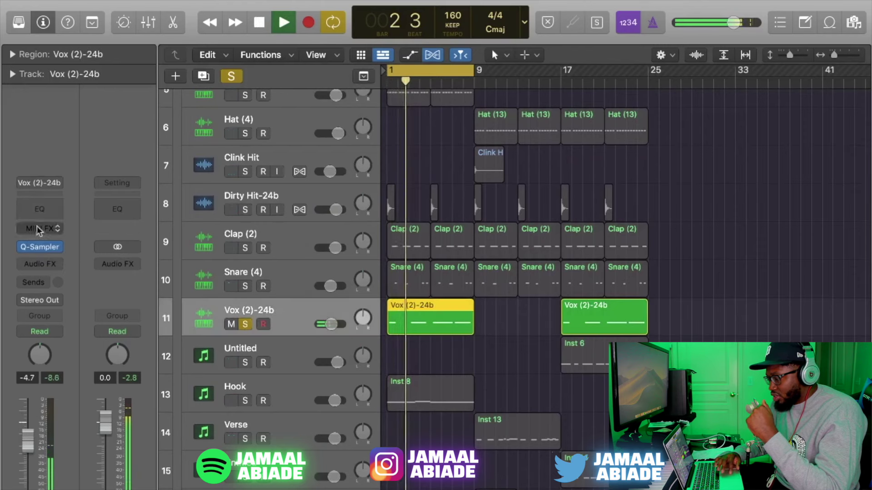
pyautogui.click(39, 209)
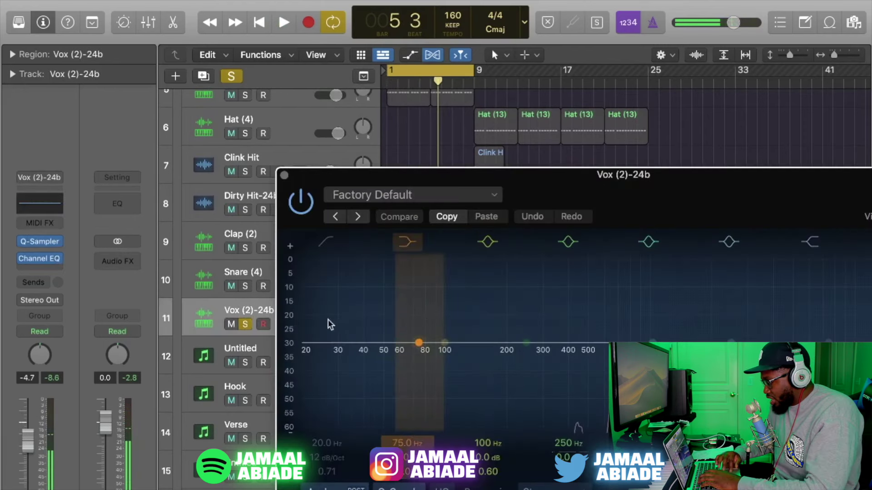
# Cut the lows of the Vox (2)-24b track with the Channel EQ's low-cut filter at about 314 Hz, then close the EQ.
pyautogui.click(325, 242)
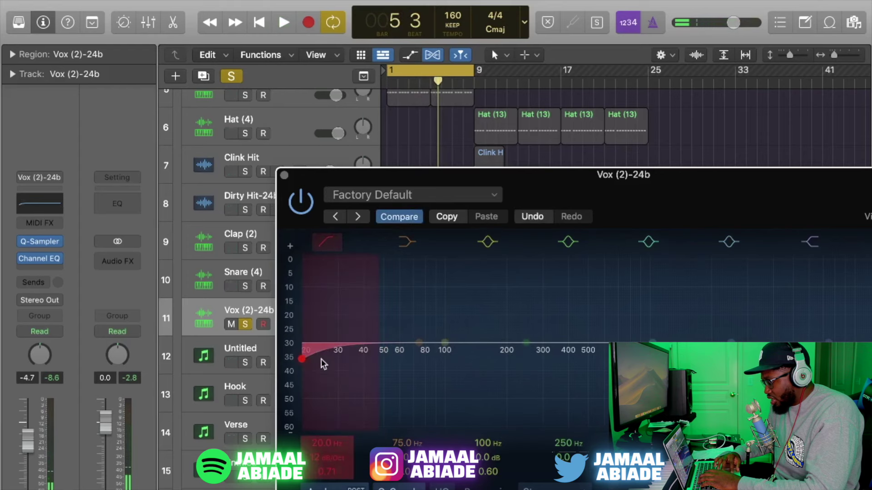
pyautogui.moveTo(325, 358); pyautogui.dragTo(547, 358)
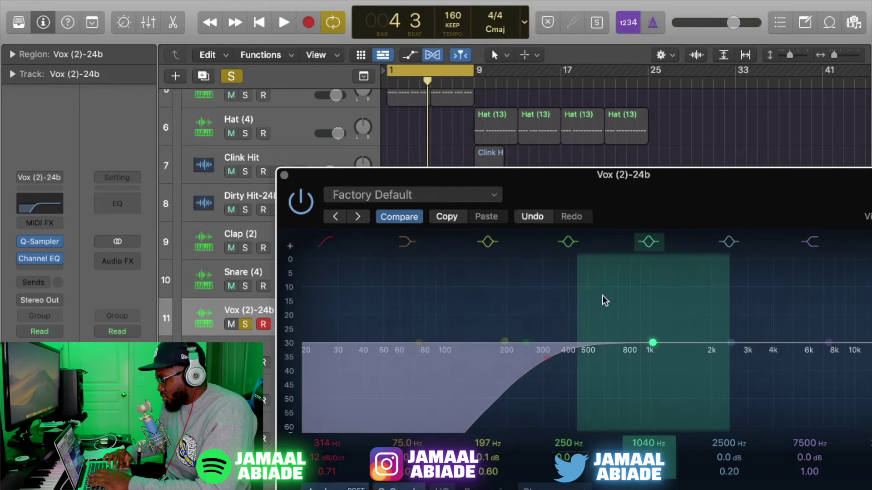
pyautogui.moveTo(584, 303); pyautogui.dragTo(685, 321)
pyautogui.press('space')
pyautogui.click(284, 176)
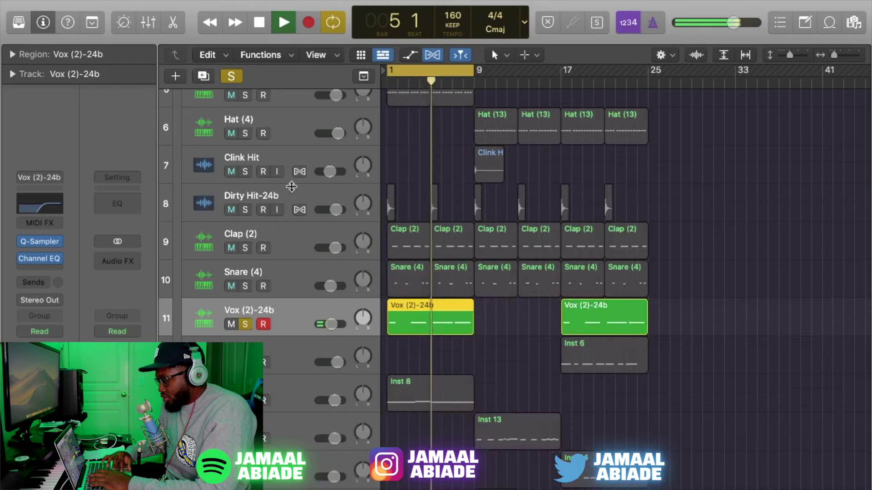
# Select the Inst 8 region on the Hook track, play from the start, and add a Channel EQ to that track.
pyautogui.scroll(-1, 500, 273)
pyautogui.press('space')
pyautogui.click(418, 374)
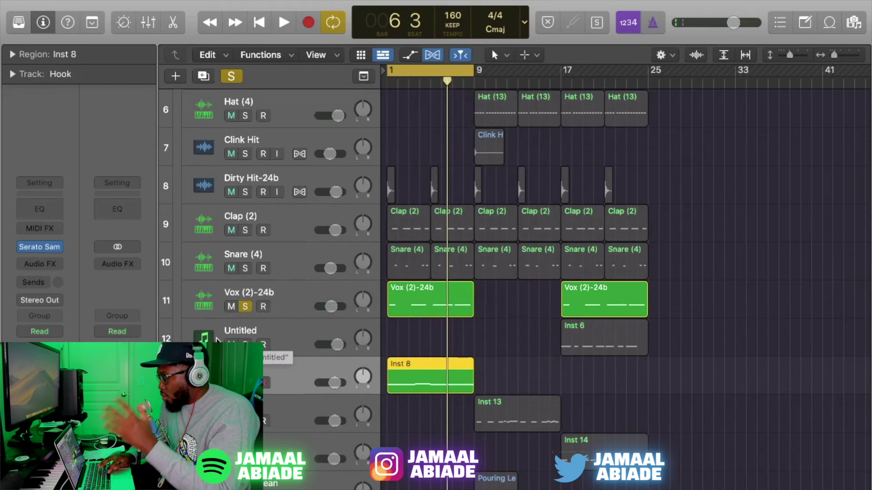
pyautogui.press('Return')
pyautogui.press('space')
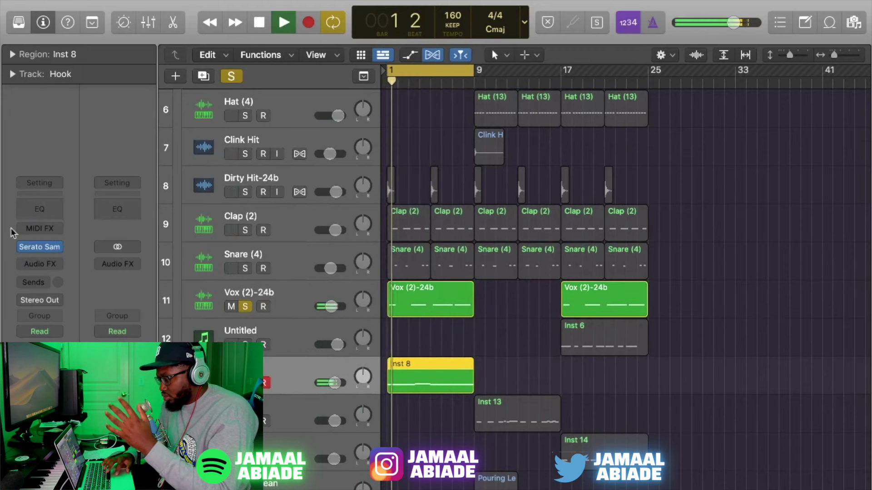
pyautogui.click(40, 217)
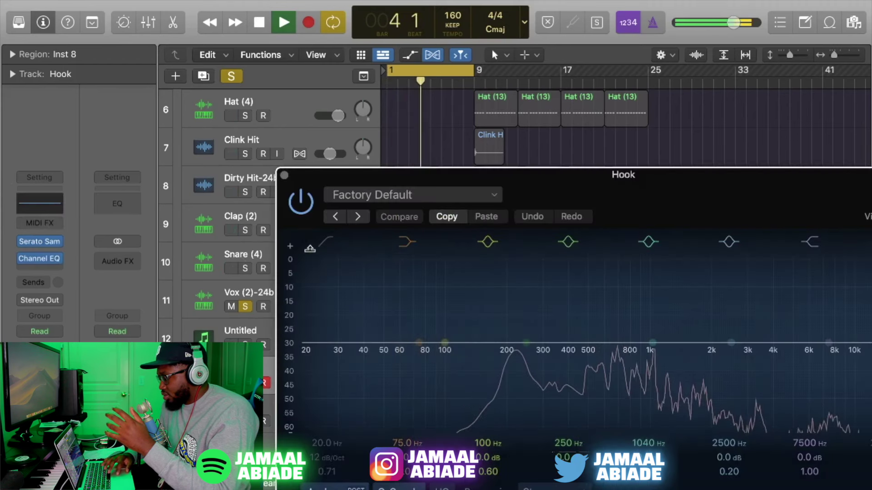
# Enable the low-cut filter in the Hook track's Channel EQ and raise its cutoff to remove the low frequencies.
pyautogui.press('space')
pyautogui.click(323, 241)
pyautogui.press('space')
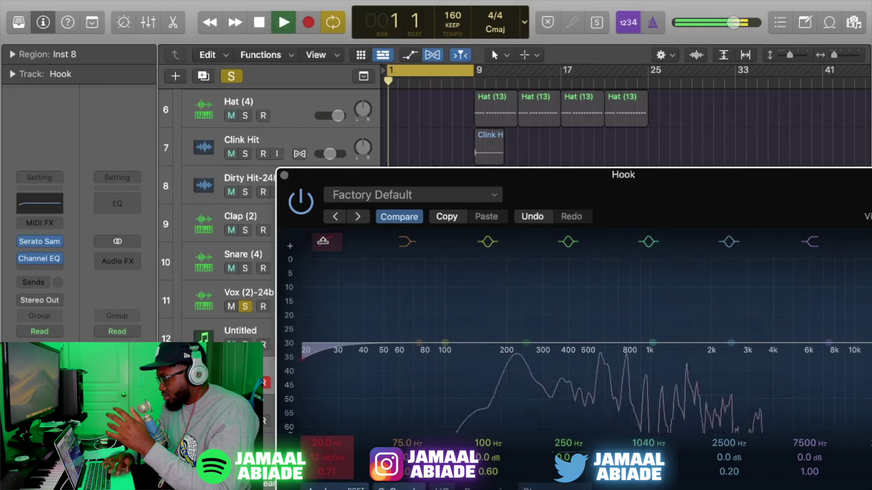
pyautogui.moveTo(330, 358); pyautogui.dragTo(623, 443)
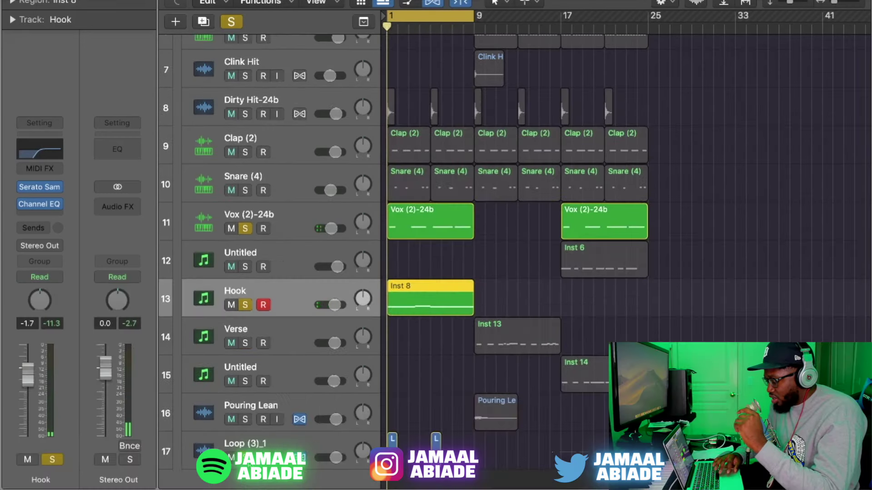
# Take the Hook track out of solo to audition Loop (3)_1 with its Channel EQ open.
pyautogui.press('space')
pyautogui.scroll(5, 315, 212)
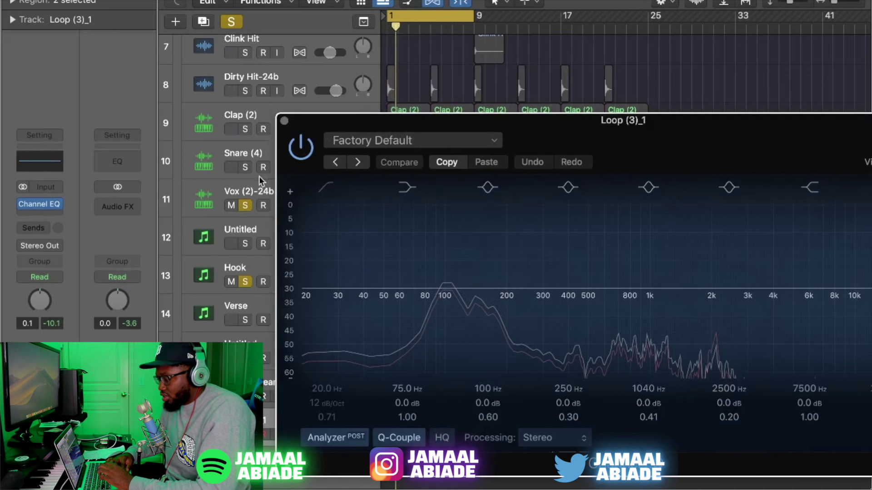
pyautogui.click(244, 280)
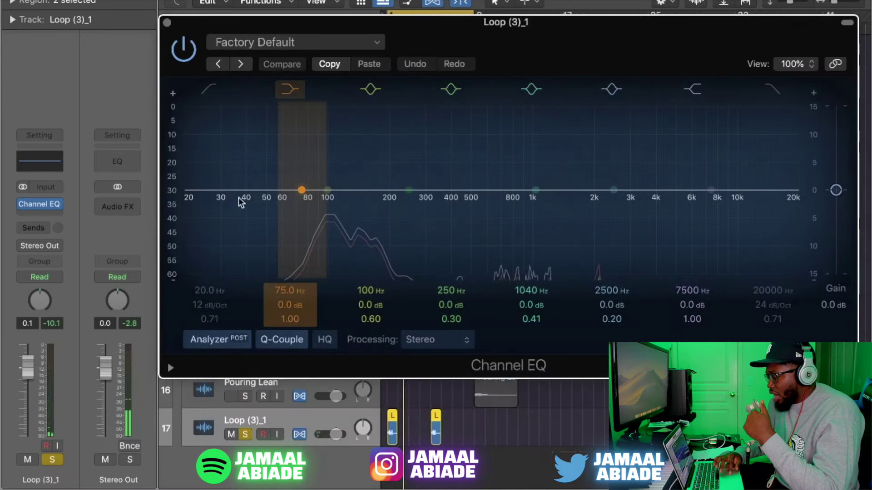
# Cut the lows of Loop (3)_1 by enabling the Channel EQ's low-cut filter and raising its cutoff to about 408 Hz.
pyautogui.click(210, 89)
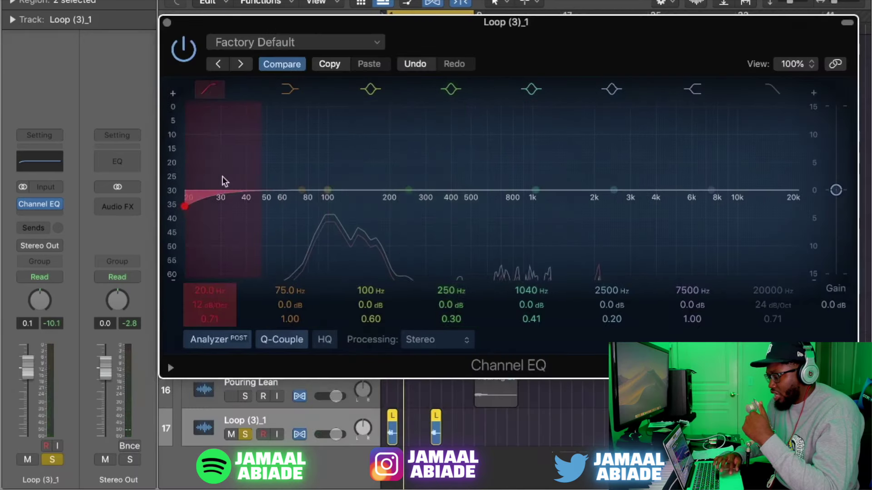
pyautogui.moveTo(226, 213); pyautogui.dragTo(475, 271)
pyautogui.moveTo(404, 239)
pyautogui.mouseDown()
pyautogui.moveTo(426, 252)
pyautogui.moveTo(422, 243)
pyautogui.mouseUp()
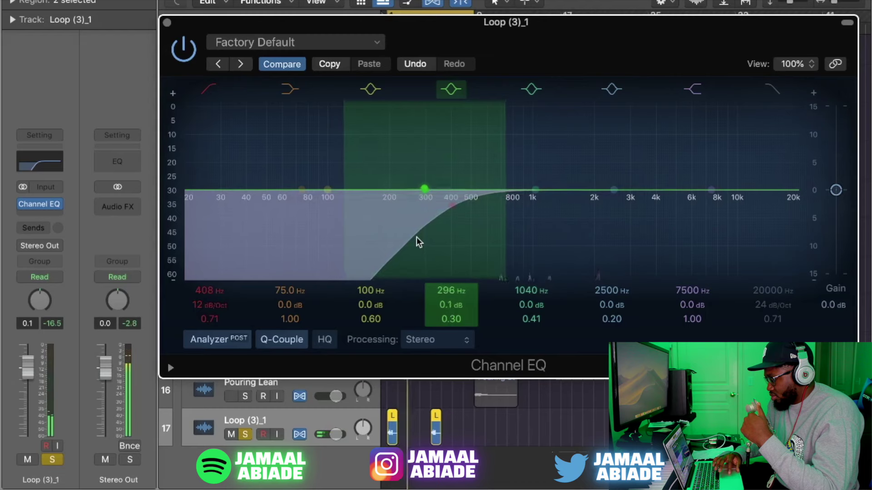
pyautogui.moveTo(472, 162); pyautogui.dragTo(522, 172)
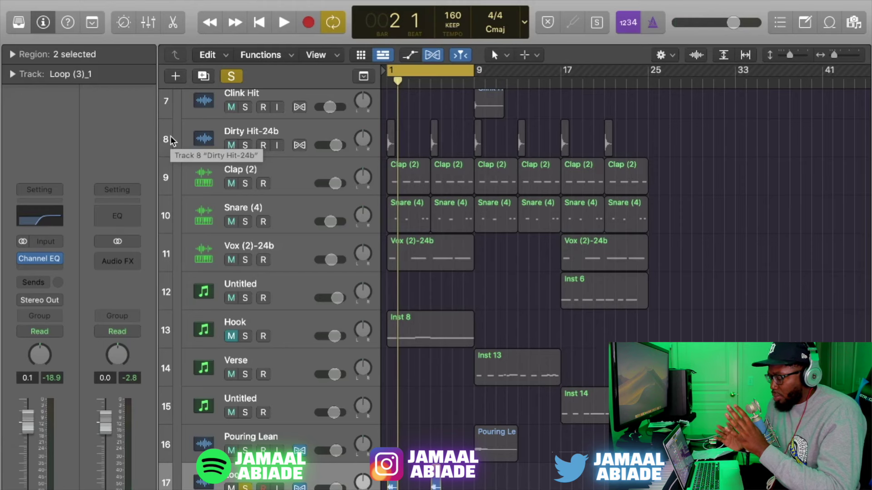
# Import SW Melody Loop 004 89bpm from the file browser onto a new track below Loop (3)_1, starting at bar 1, and close the browser.
pyautogui.press('f')
pyautogui.click(622, 217)
pyautogui.moveTo(622, 217); pyautogui.dragTo(392, 485)
pyautogui.hscroll(5, 431, 445)
pyautogui.hscroll(-5, 432, 445)
pyautogui.click(854, 21)
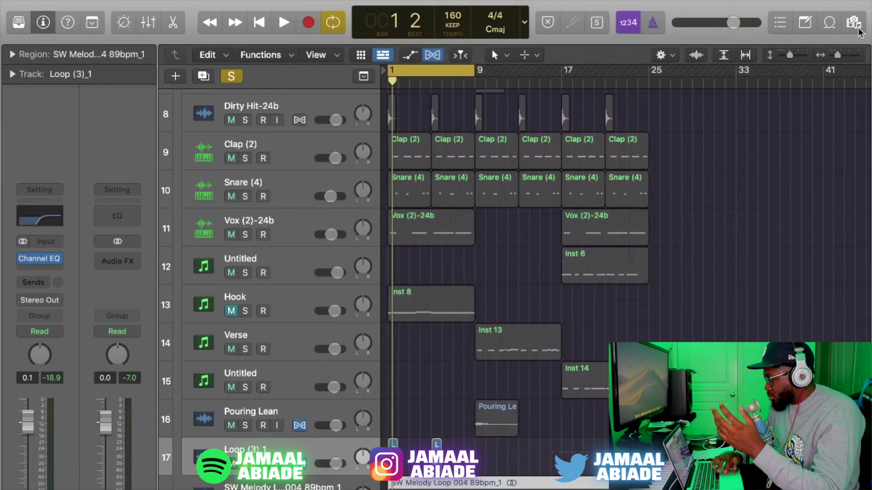
# Select the SW Melody Loop 004 89bpm_1 track and play it in solo, then return to the start.
pyautogui.press('super+Left')
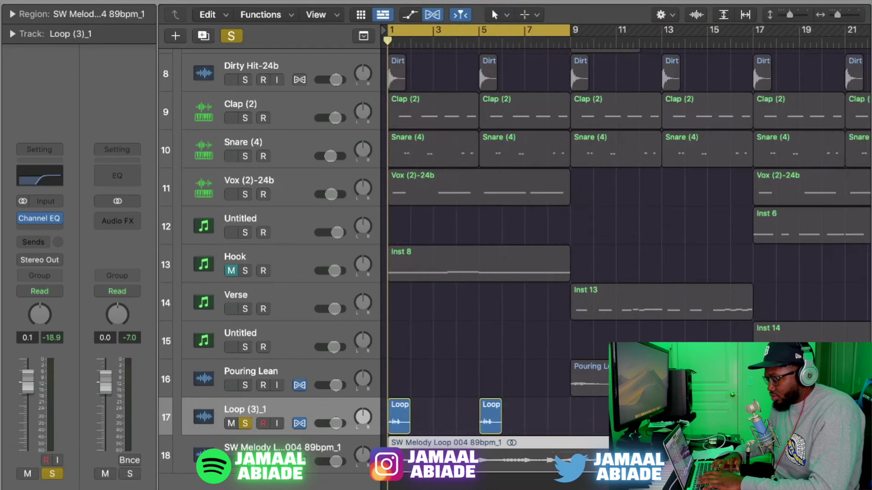
pyautogui.press('space')
pyautogui.click(207, 444)
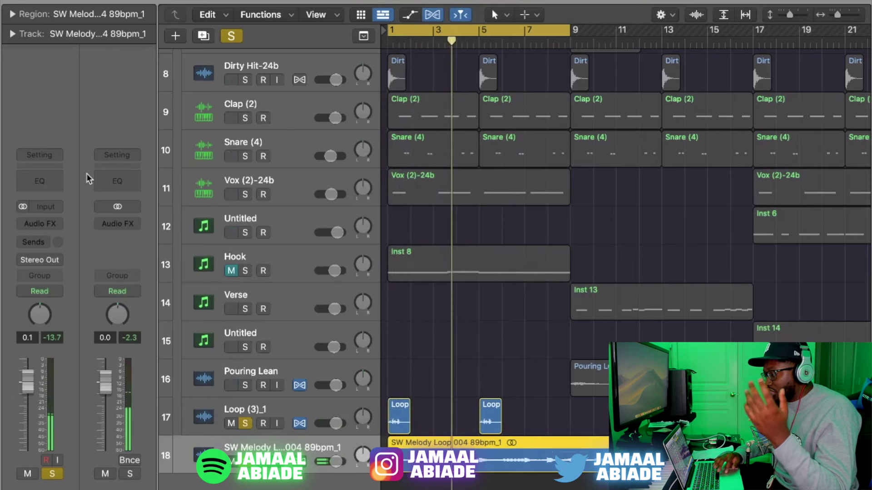
pyautogui.press('Return')
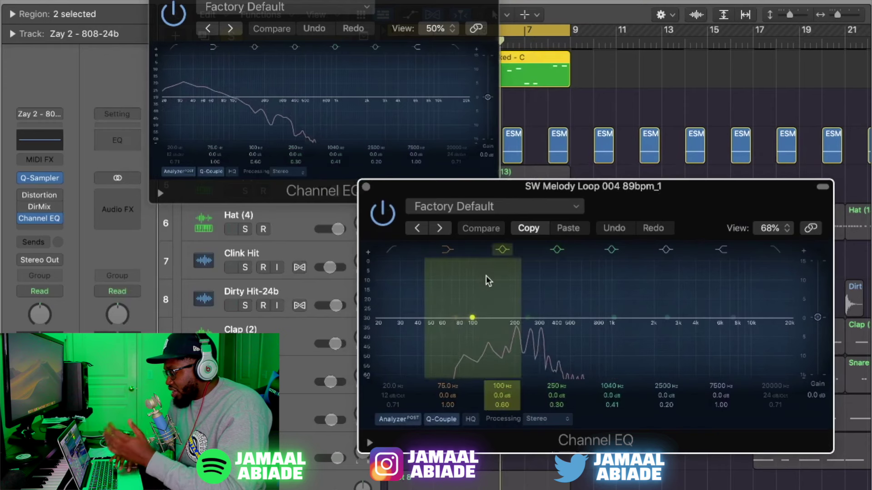
# Enable the low-cut filter in the melody loop's Channel EQ and set it to about 326 Hz with a 48 dB/Oct slope.
pyautogui.click(384, 250)
pyautogui.moveTo(379, 320); pyautogui.dragTo(513, 437)
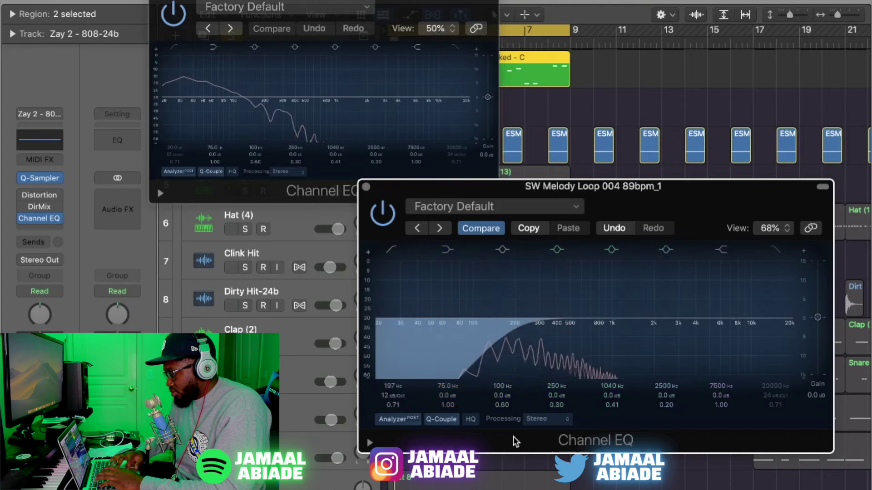
pyautogui.moveTo(472, 351); pyautogui.dragTo(500, 364)
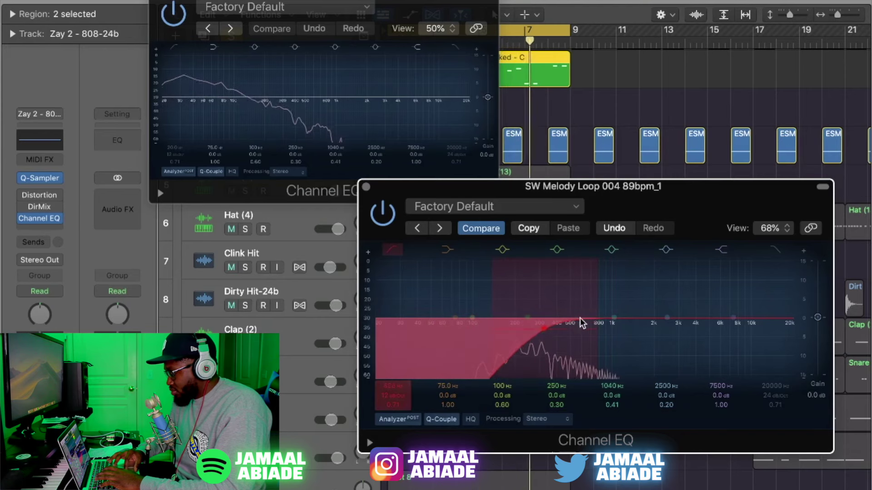
pyautogui.moveTo(593, 311); pyautogui.dragTo(543, 299)
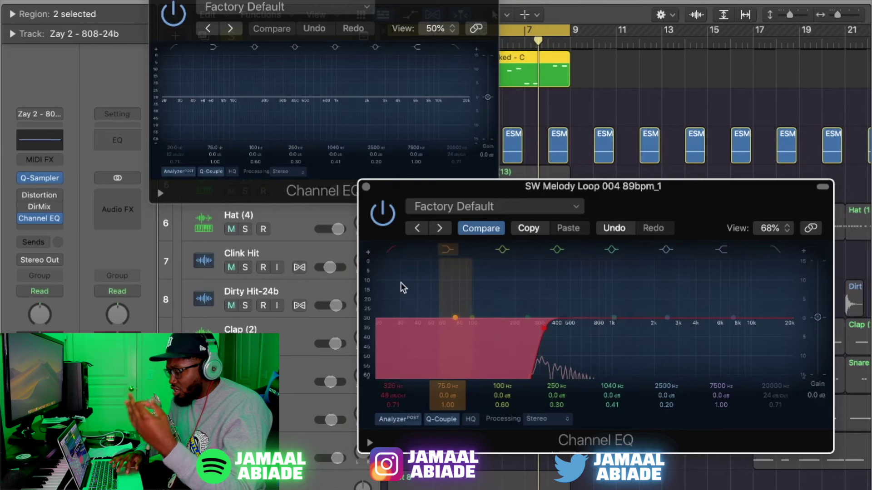
# Move the melody loop's EQ window aside, select the Pouring Lean track, and close the open EQ windows.
pyautogui.moveTo(448, 188); pyautogui.dragTo(482, 30)
pyautogui.scroll(-8, 498, 404)
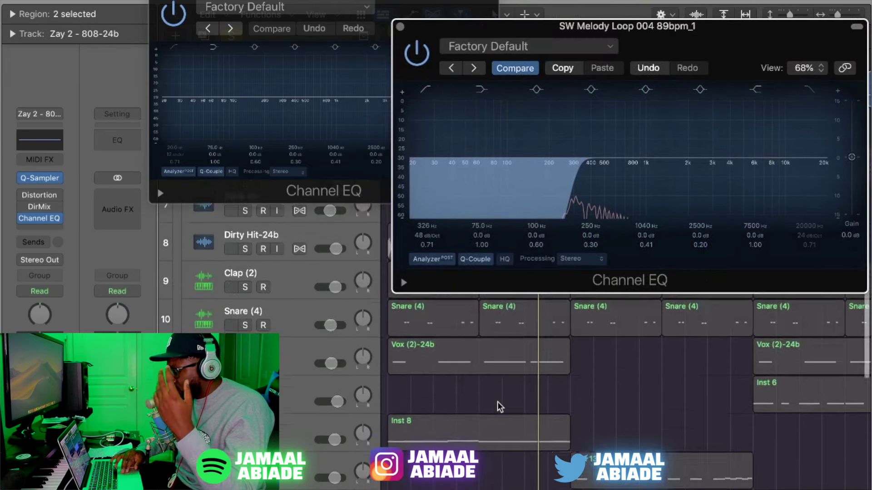
pyautogui.scroll(-2, 497, 402)
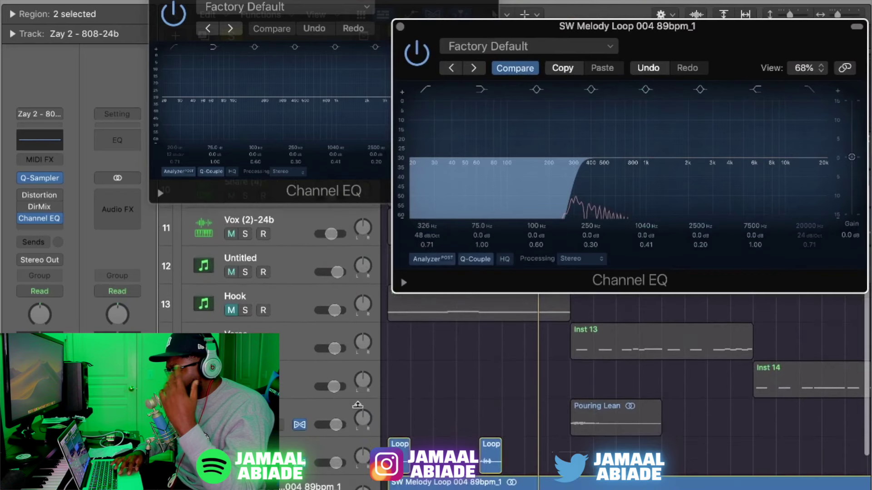
pyautogui.click(340, 418)
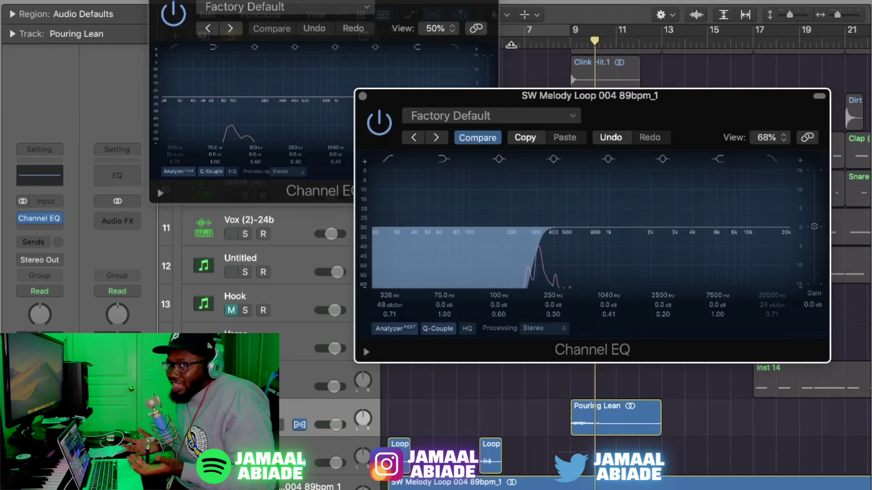
pyautogui.press('super+w')
pyautogui.scroll(-2, 350, 326)
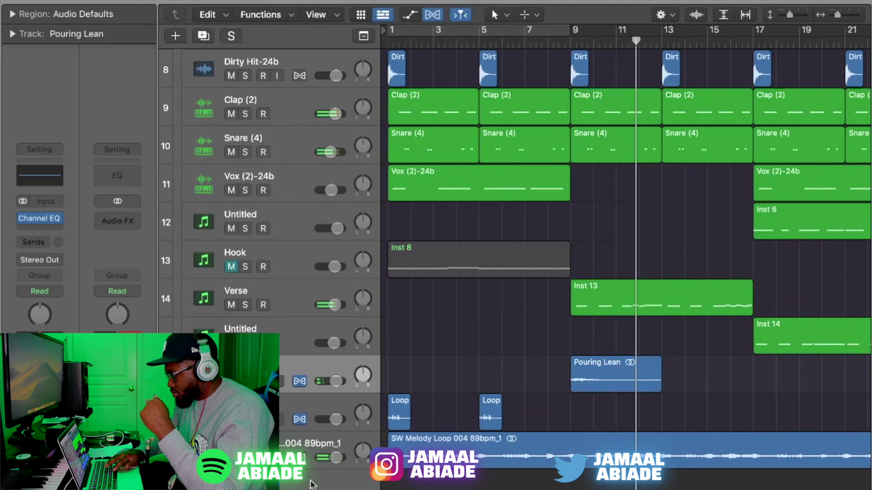
# Unmute the Hook track and stop playback.
pyautogui.click(231, 268)
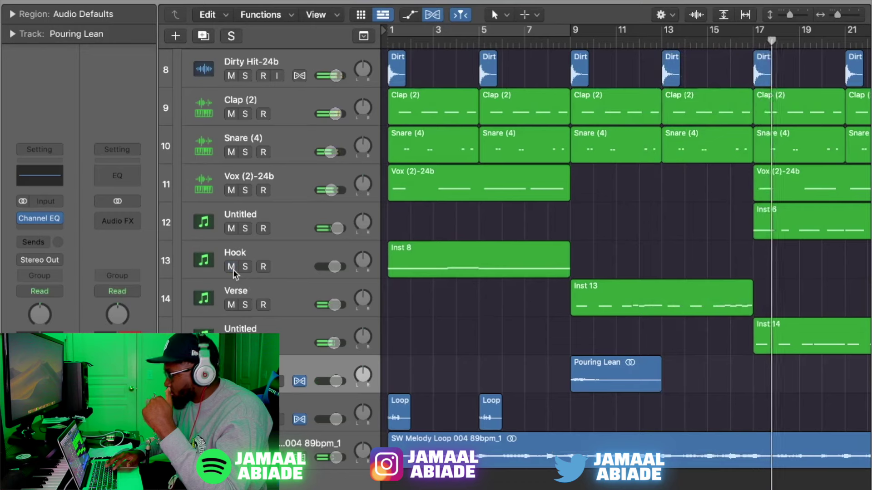
pyautogui.press('space')
pyautogui.press('super+Left')
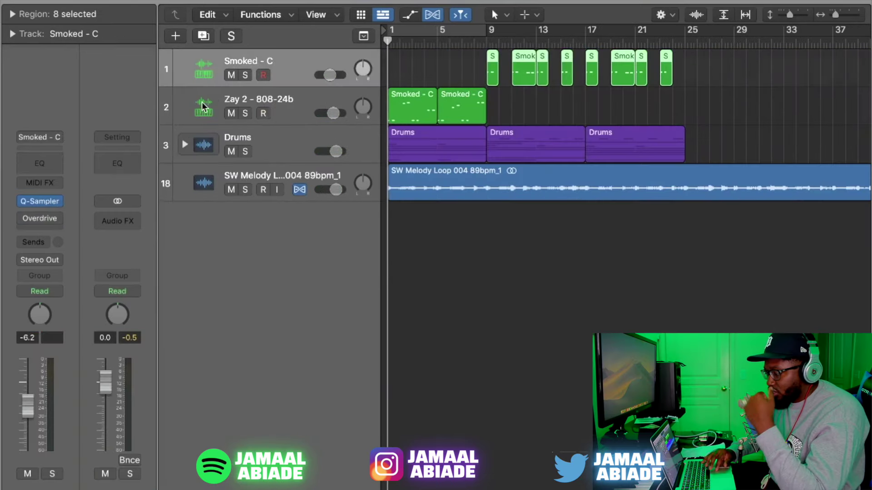
# Select and solo the Zay 2 - 808-24b track, and set the cycle range to its regions in bars 1 to 9.
pyautogui.press('Down')
pyautogui.click(197, 80)
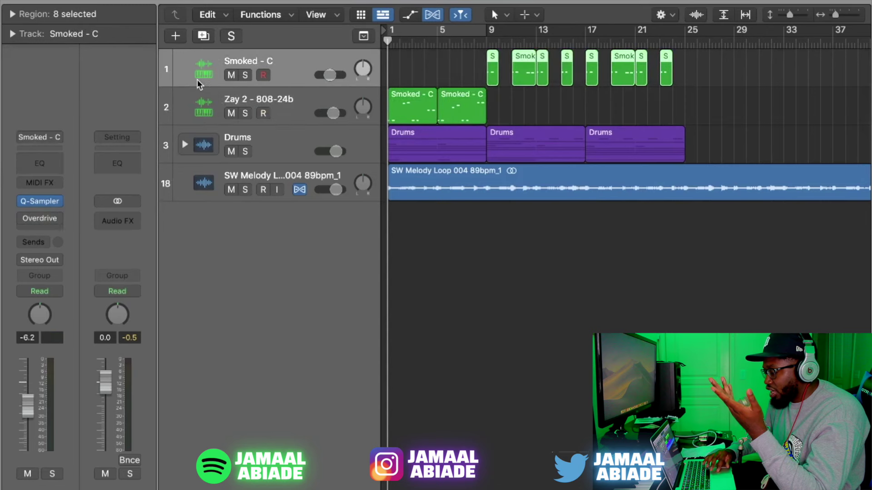
pyautogui.press('Down')
pyautogui.hotkey('ctrl', 's')
pyautogui.press('super+u')
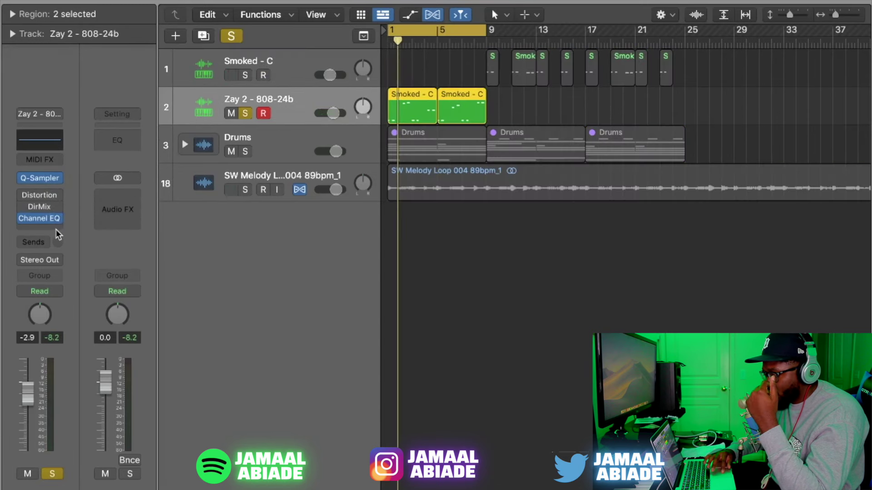
# Insert a stereo Overdrive after the Channel EQ on the Zay 2 - 808-24b track.
pyautogui.click(55, 227)
pyautogui.moveTo(67, 358)
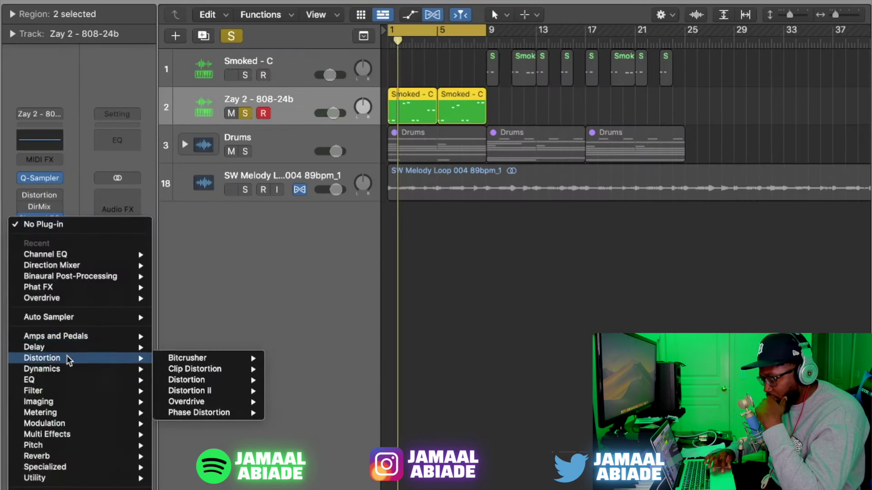
pyautogui.moveTo(195, 381)
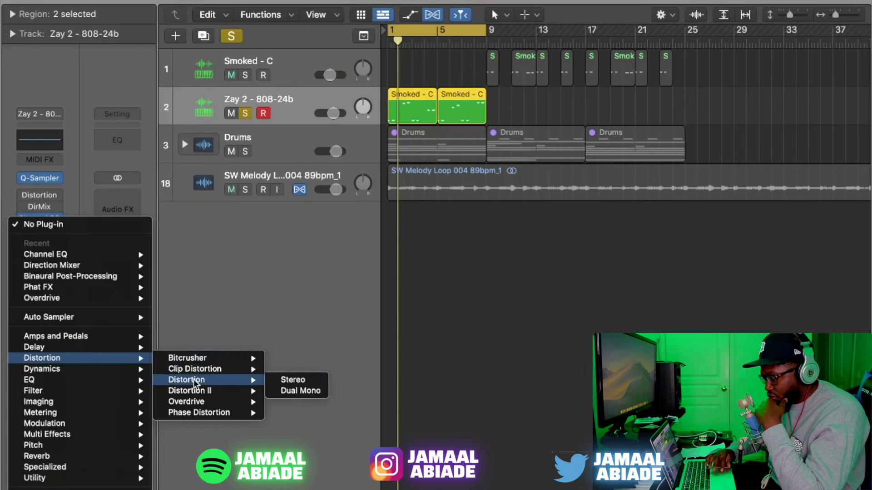
pyautogui.moveTo(237, 406)
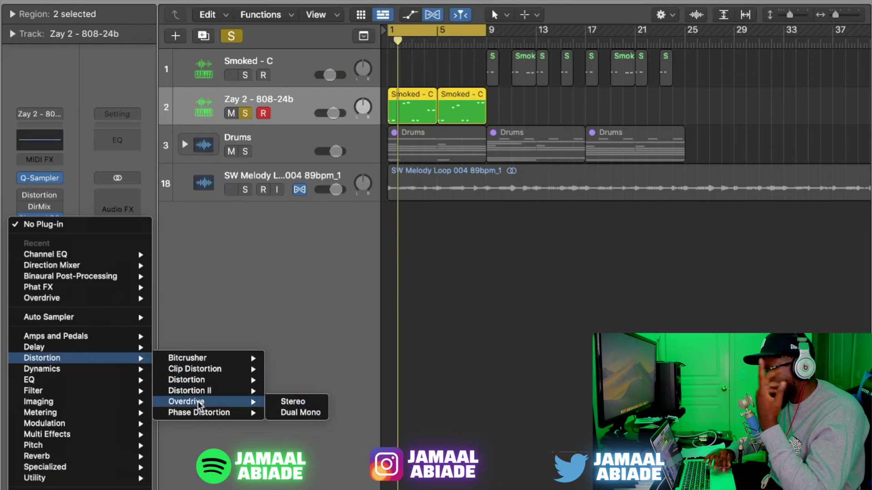
pyautogui.click(279, 399)
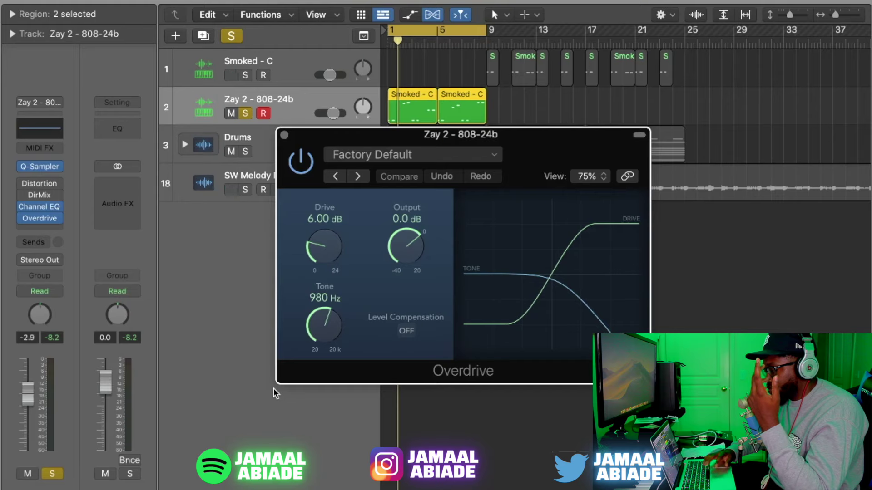
# Play the soloed 808 and toggle the Overdrive's bypass to compare the sound with and without it.
pyautogui.press('space')
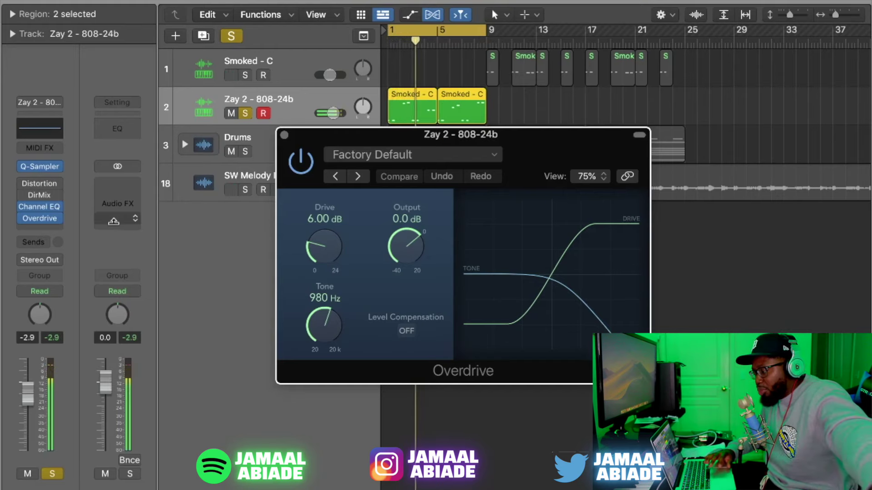
pyautogui.click(26, 224)
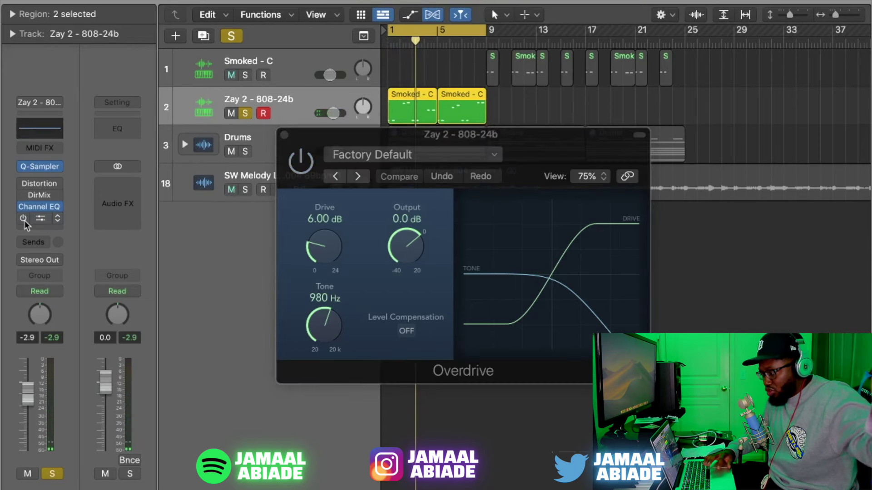
pyautogui.press('space')
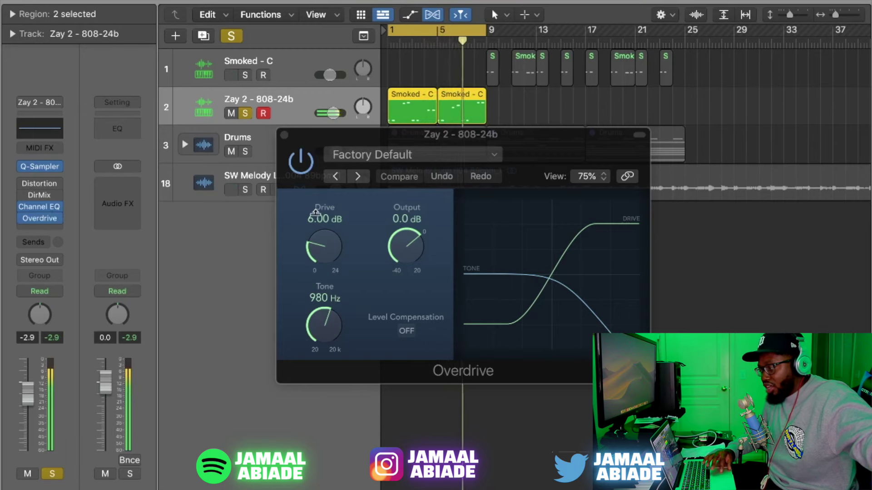
# Set the Overdrive's drive to 8.75 dB and its tone to 1500 Hz, then close the plug-in window.
pyautogui.moveTo(321, 251)
pyautogui.mouseDown()
pyautogui.moveTo(313, 206)
pyautogui.moveTo(326, 116)
pyautogui.moveTo(332, 259)
pyautogui.mouseUp()
pyautogui.moveTo(328, 332); pyautogui.dragTo(344, 464)
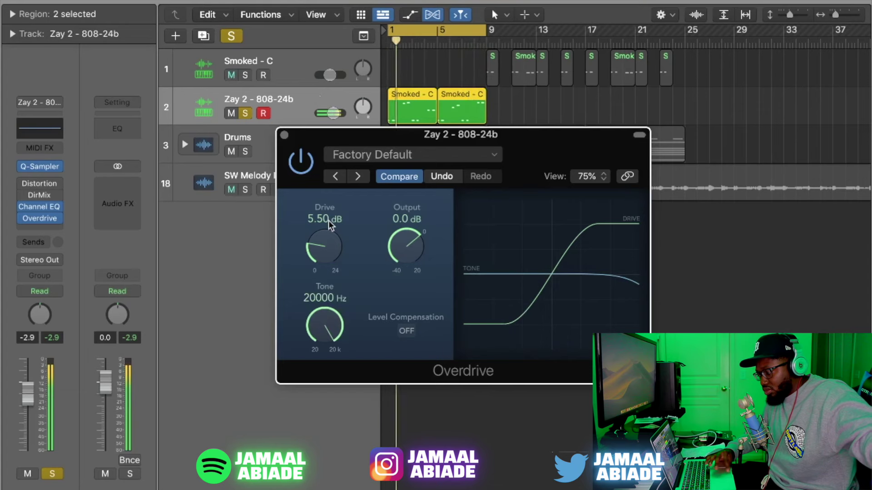
pyautogui.moveTo(405, 249); pyautogui.dragTo(415, 232)
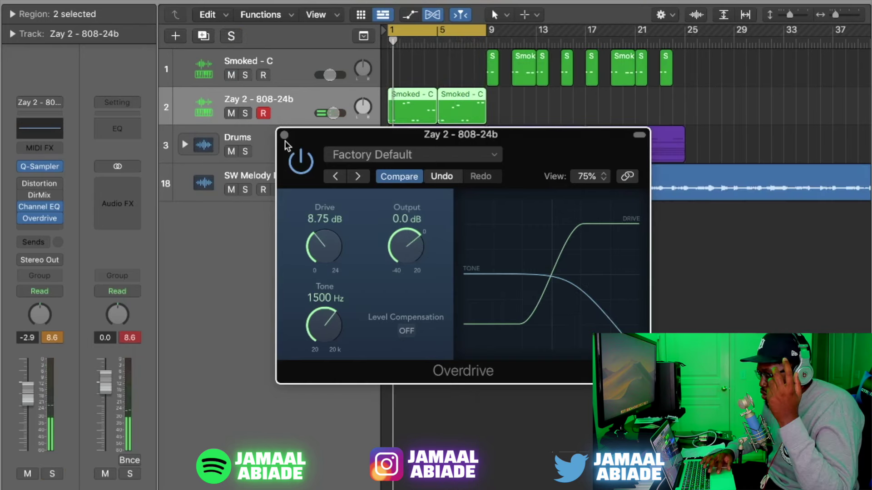
pyautogui.click(283, 135)
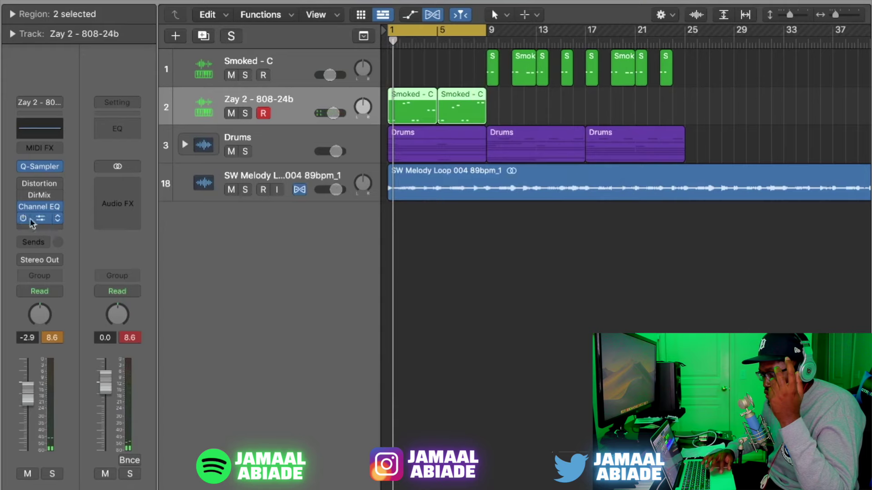
# Bypass the Overdrive, audition the 808 with its Distortion plug-in off and on, and raise the Distortion's drive to 11.5 dB.
pyautogui.click(42, 191)
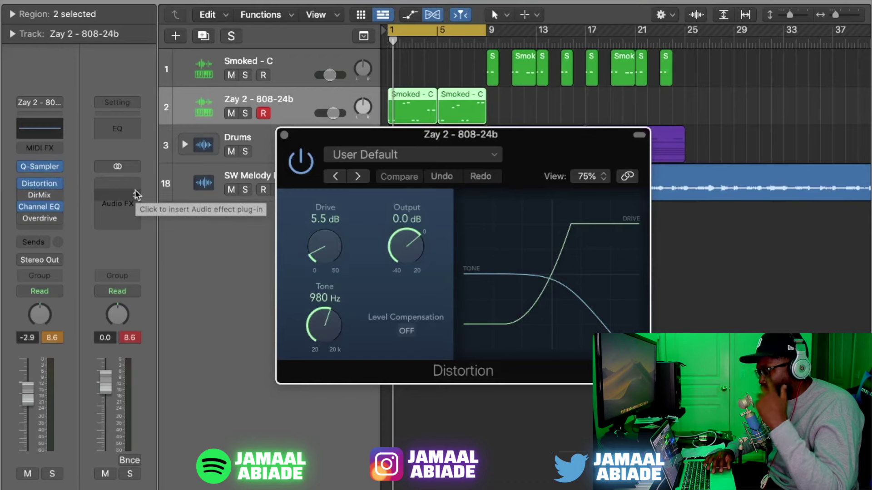
pyautogui.click(57, 183)
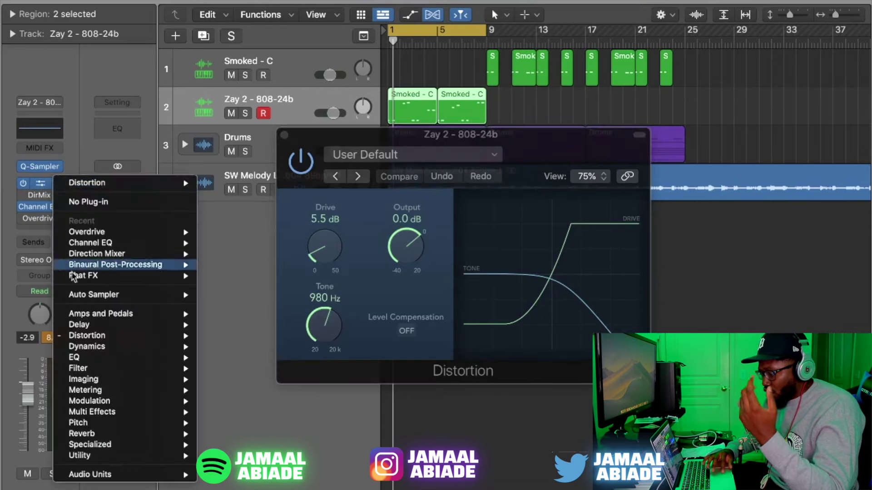
pyautogui.click(216, 275)
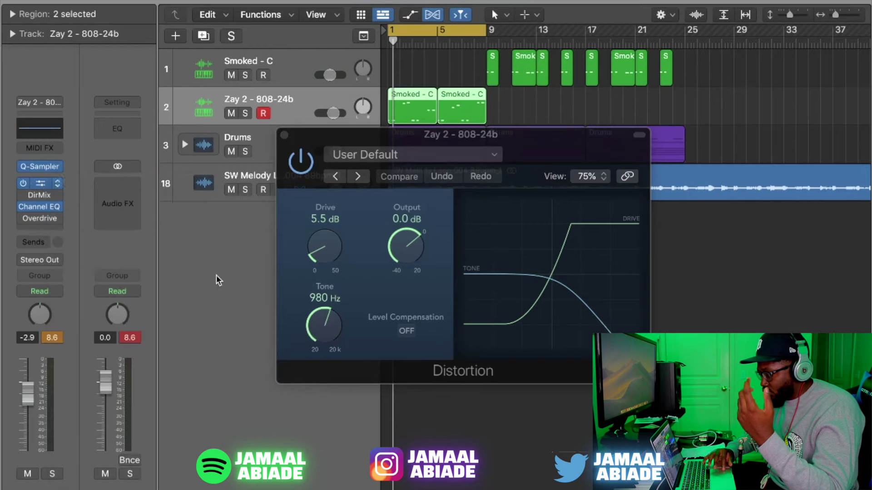
pyautogui.press('space')
pyautogui.press('space')
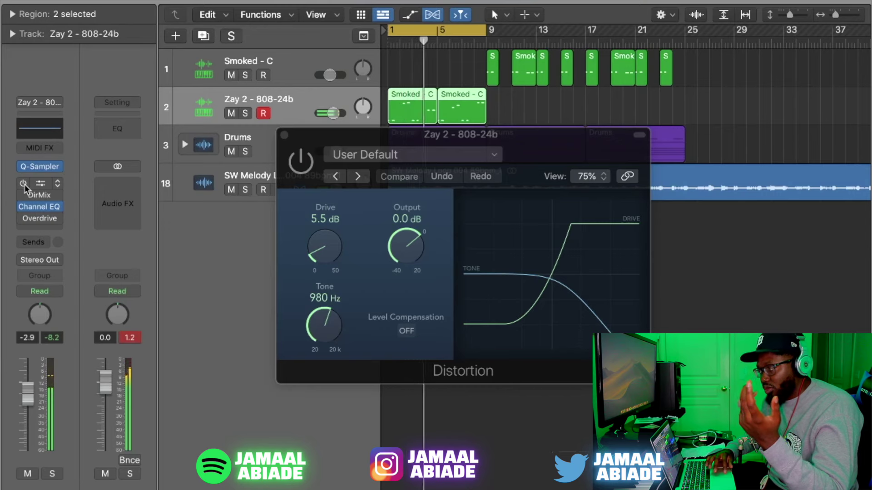
pyautogui.click(23, 183)
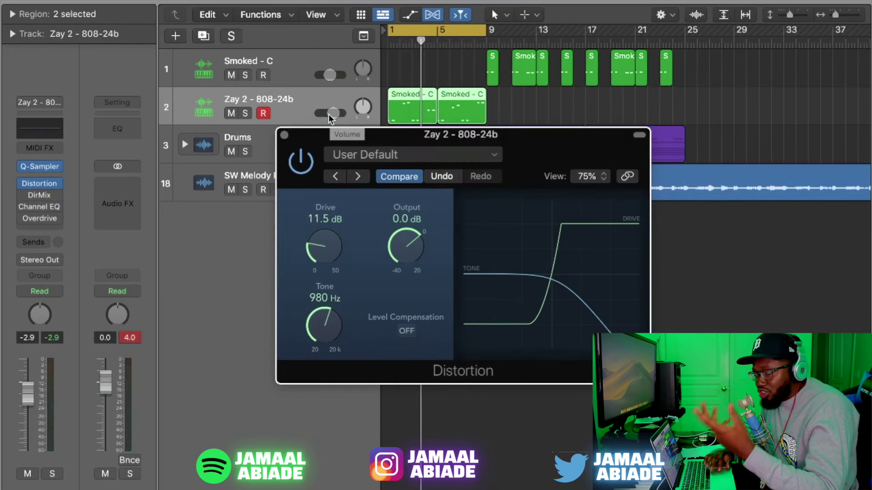
# Move the Distortion window clear of the tracks and lower the Zay 2 - 808-24b track's volume to about -10.4 dB.
pyautogui.click(329, 114)
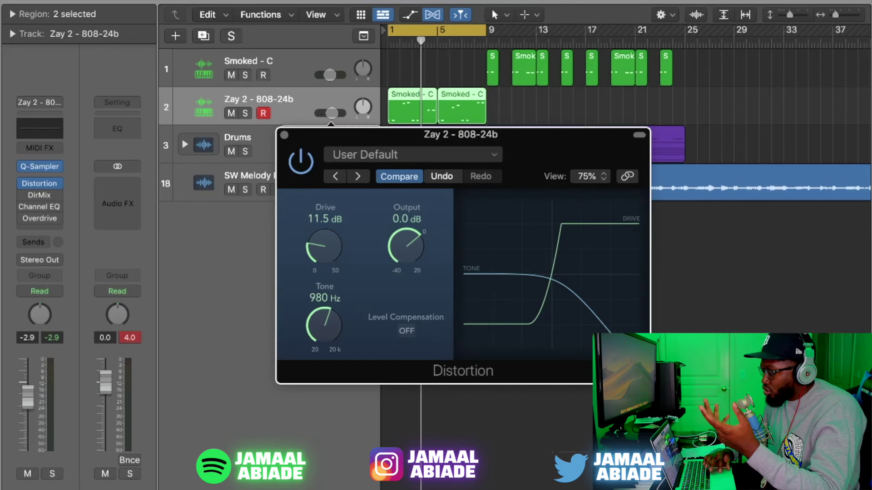
pyautogui.moveTo(347, 136); pyautogui.dragTo(352, 169)
pyautogui.moveTo(332, 113); pyautogui.dragTo(325, 114)
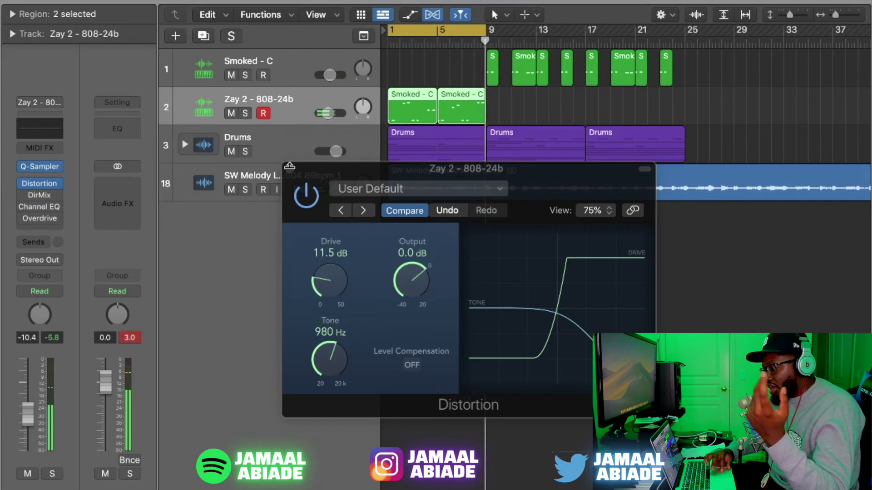
# Bypass the Distortion plug-in on the 808 track and close its window.
pyautogui.click(24, 183)
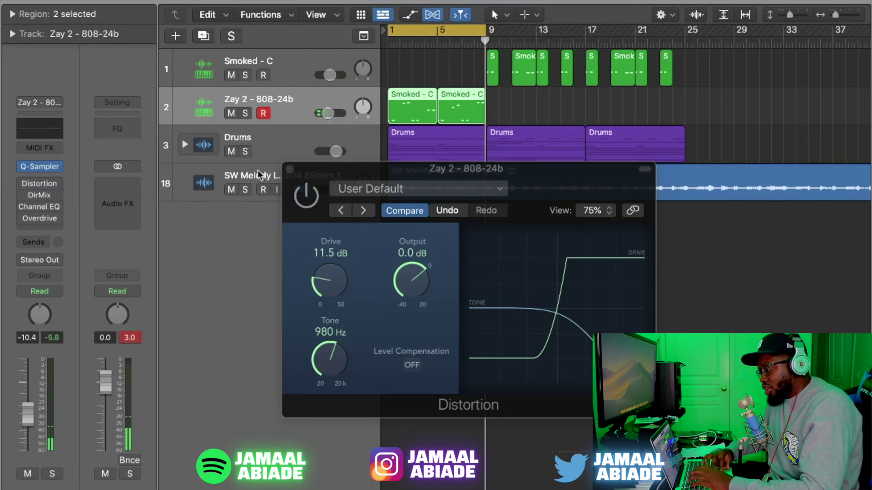
pyautogui.click(292, 168)
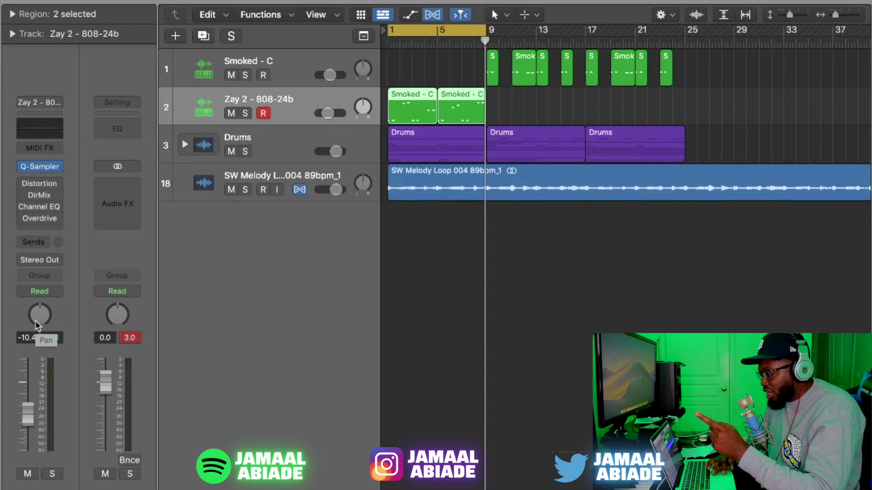
# Raise the Zay 2 - 808-24b track's volume to -2.0 dB and mute the SW Melody Loop track.
pyautogui.moveTo(328, 113); pyautogui.dragTo(329, 113)
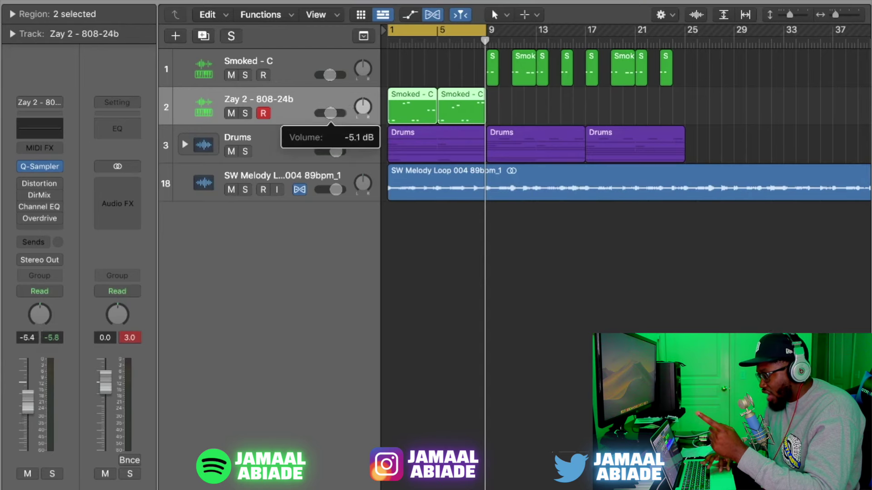
pyautogui.moveTo(332, 113); pyautogui.dragTo(334, 113)
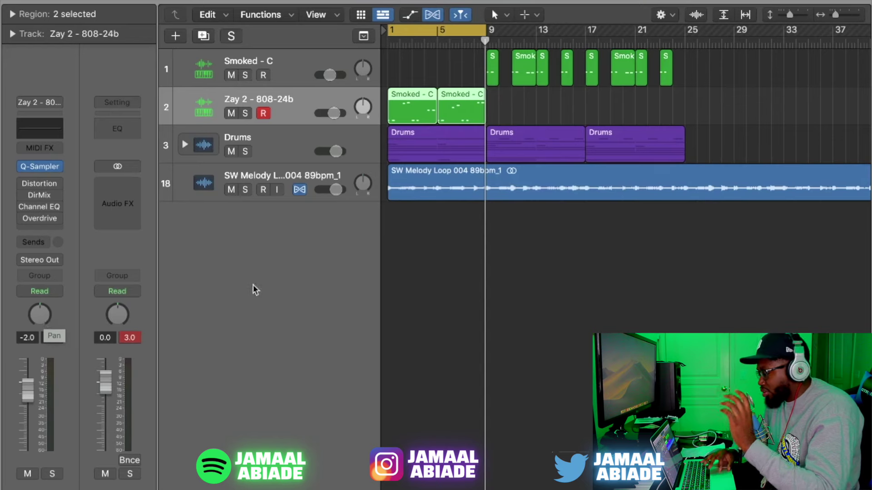
pyautogui.click(231, 190)
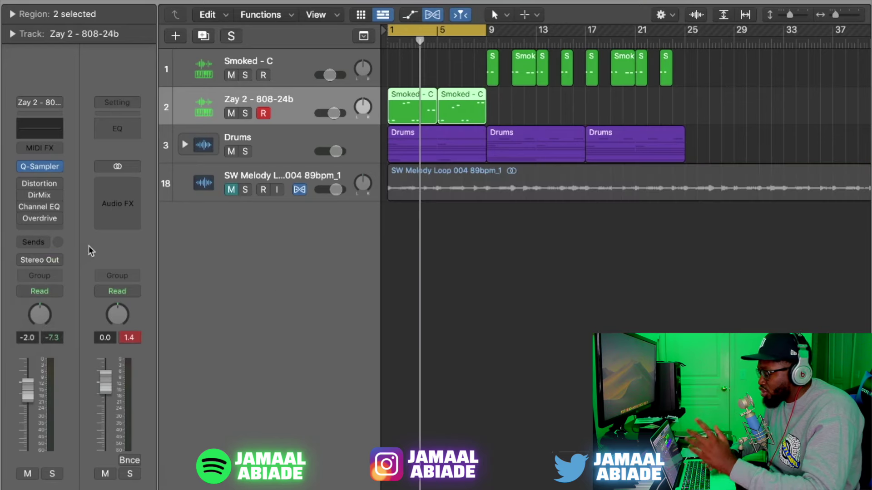
# Switch the 808 track's output panning from Balance to Binaural Pan and open its panner window clear of the track headers.
pyautogui.click(59, 260)
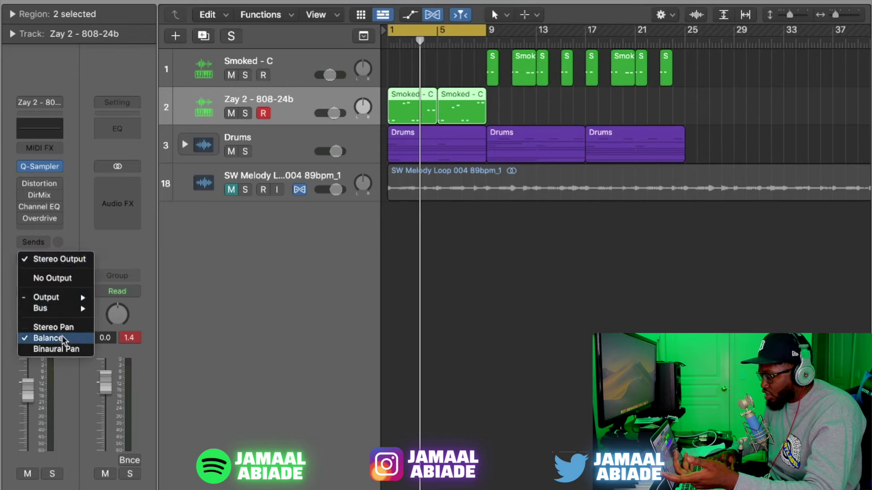
pyautogui.press('Escape')
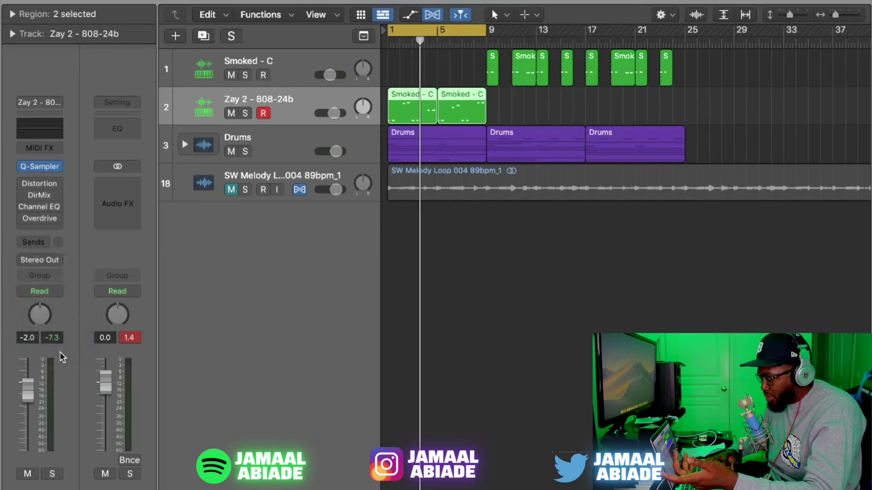
pyautogui.doubleClick(40, 314)
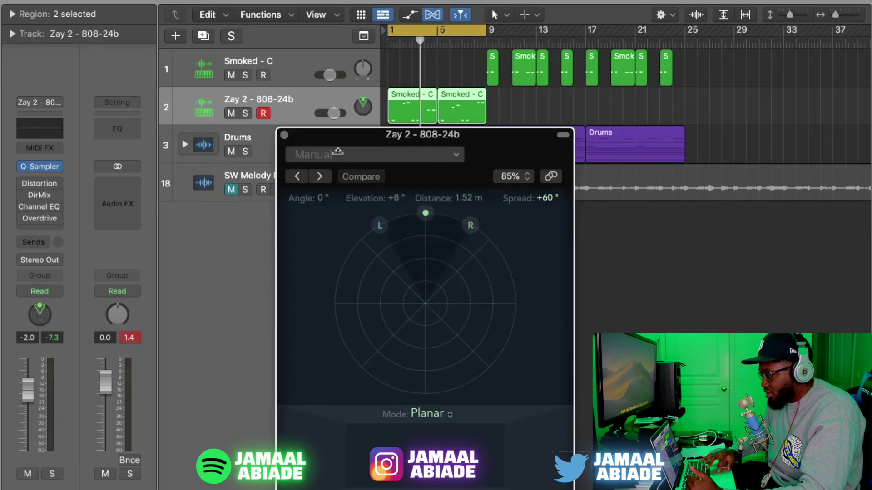
pyautogui.moveTo(439, 190); pyautogui.dragTo(644, 176)
# Solo the 808 and try narrowing its binaural panner to a +18° spread at a distance of 0.21 m during playback.
pyautogui.press('s')
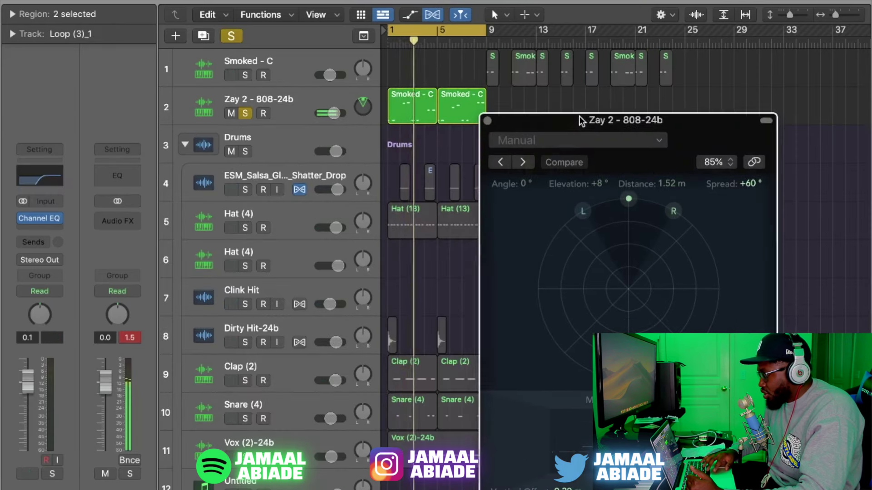
pyautogui.moveTo(580, 116); pyautogui.dragTo(559, 39)
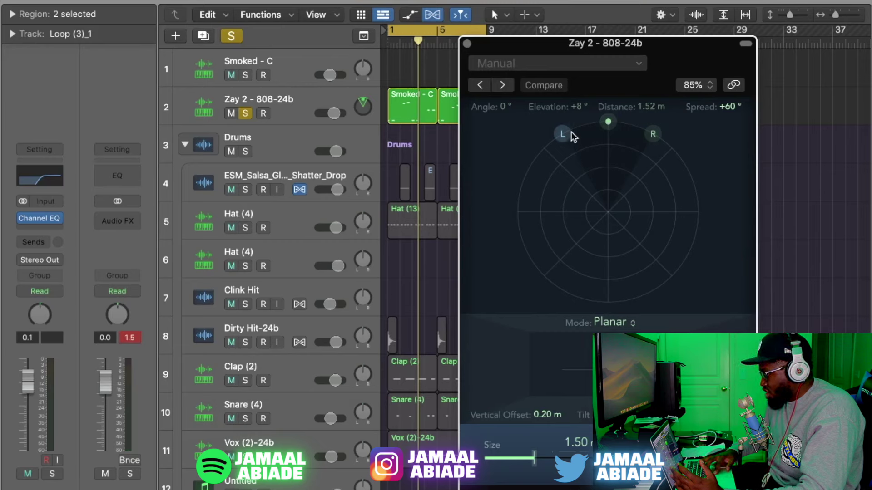
pyautogui.moveTo(569, 132); pyautogui.dragTo(608, 209)
pyautogui.press('space')
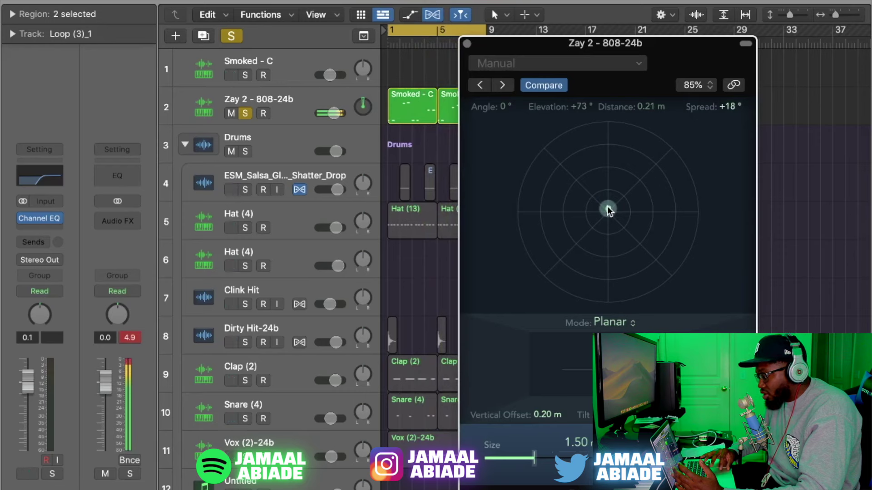
# Unsolo the 808, play the full beat, and widen the 808's binaural panner to a +79° spread at 0.89 m distance.
pyautogui.click(232, 36)
pyautogui.press('space')
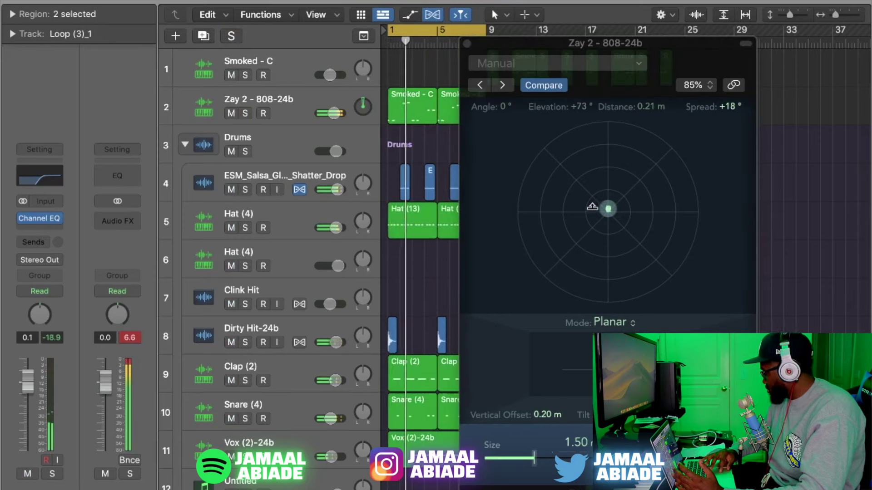
pyautogui.moveTo(608, 209); pyautogui.dragTo(574, 172)
# Lower the 808 track's volume to -12.6 dB and set its Distortion drive to 8.0 dB.
pyautogui.moveTo(333, 113); pyautogui.dragTo(326, 113)
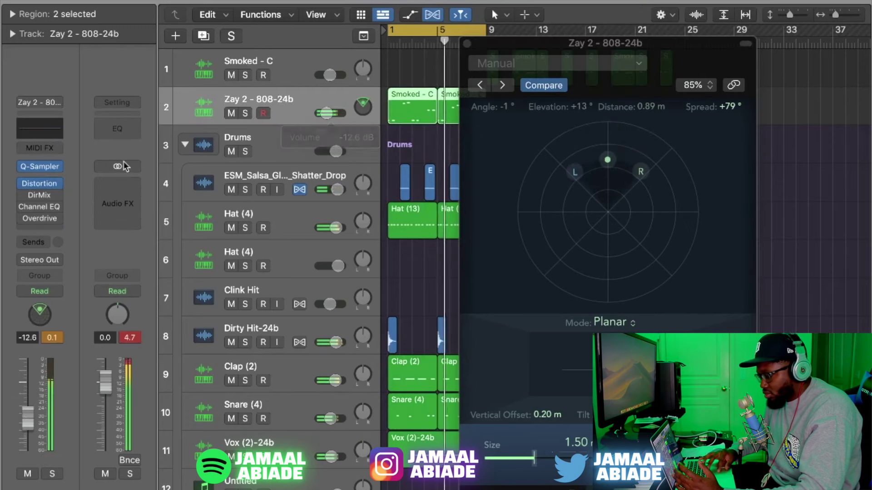
pyautogui.click(38, 185)
pyautogui.moveTo(320, 272); pyautogui.dragTo(329, 292)
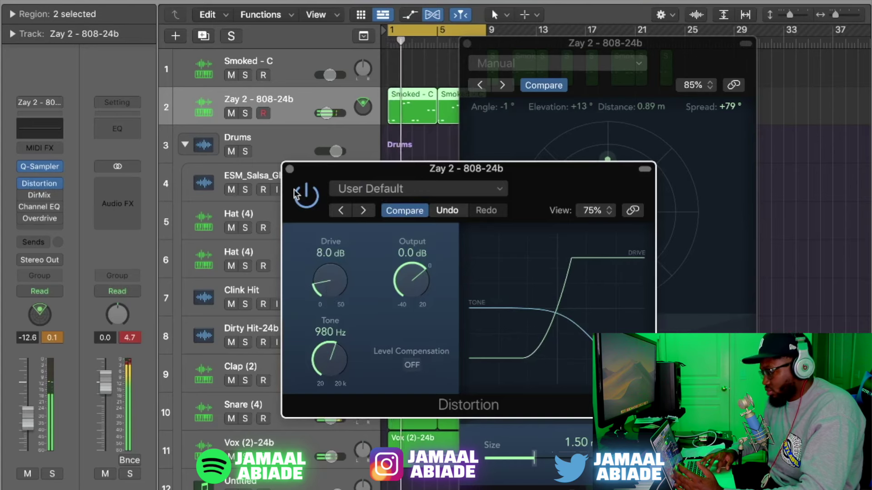
# Move the Distortion window off the panner, replay the beat, and narrow the 808's binaural spread to about +73° at 0.85 m.
pyautogui.moveTo(321, 176); pyautogui.dragTo(159, 178)
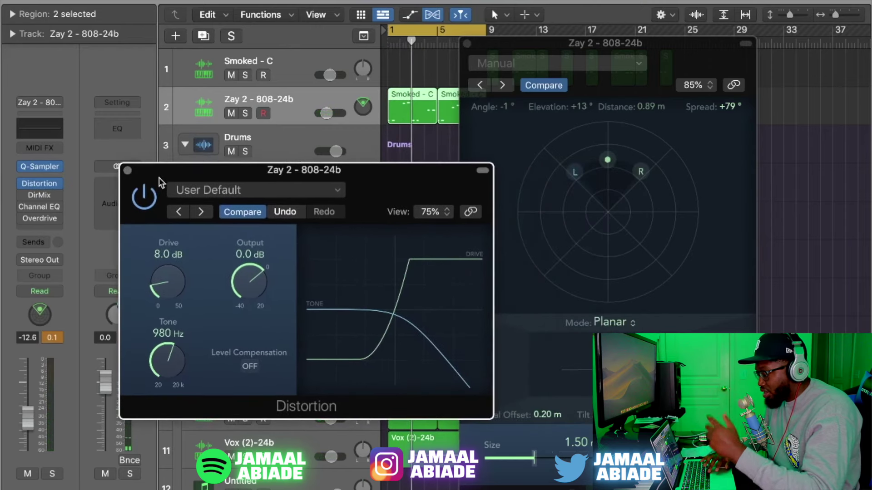
pyautogui.press('Return')
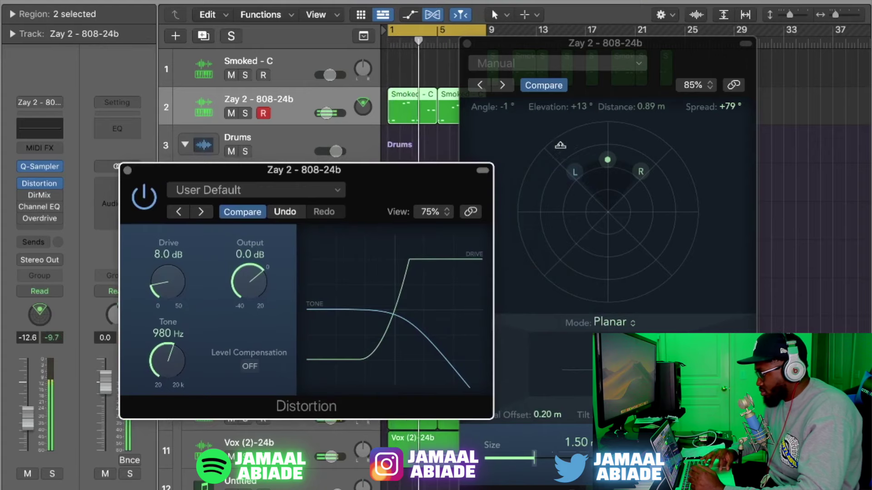
pyautogui.moveTo(575, 172); pyautogui.dragTo(578, 173)
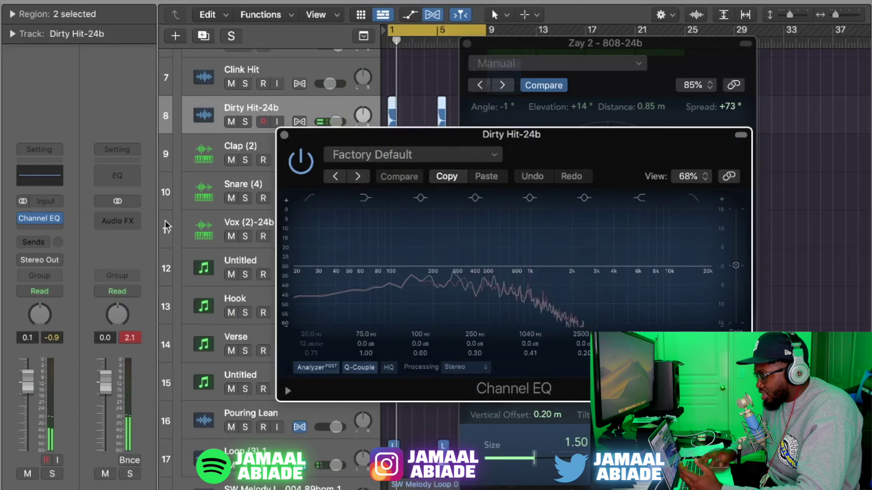
# Solo Dirty Hit-24b, apply a low cut just below 200 Hz in its Channel EQ, then close the EQ and unsolo the track.
pyautogui.press('space')
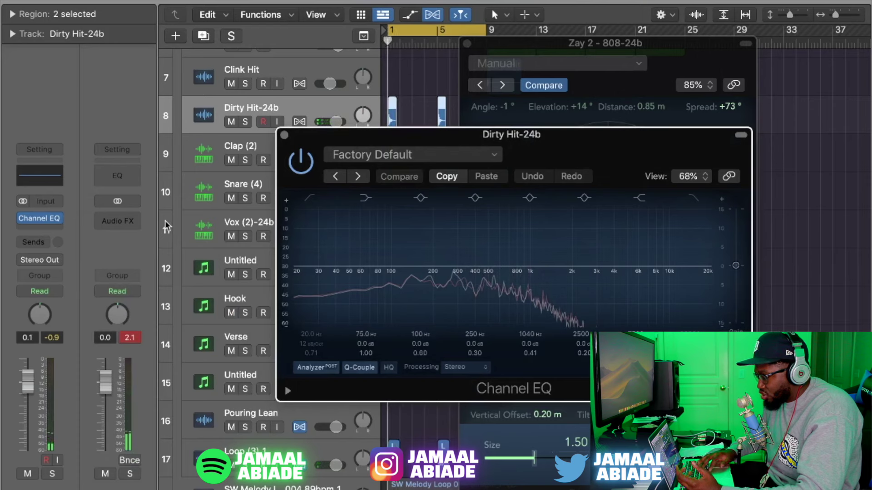
pyautogui.click(246, 122)
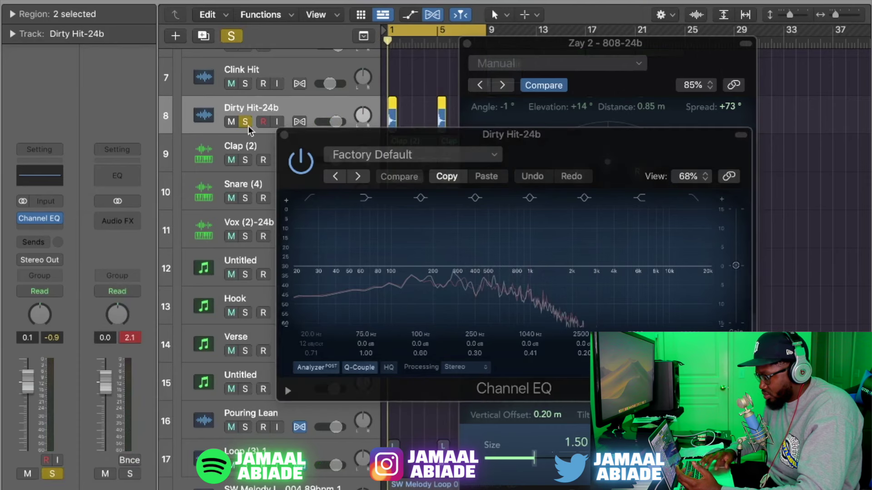
pyautogui.press('space')
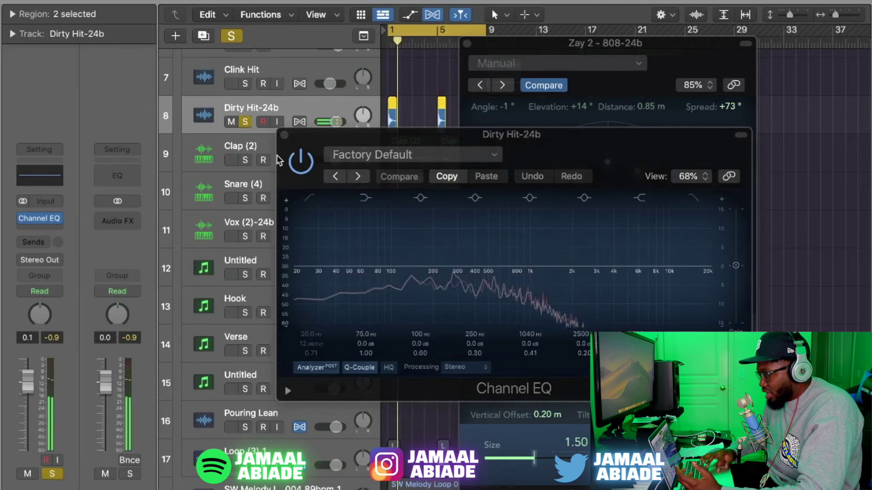
pyautogui.press('space')
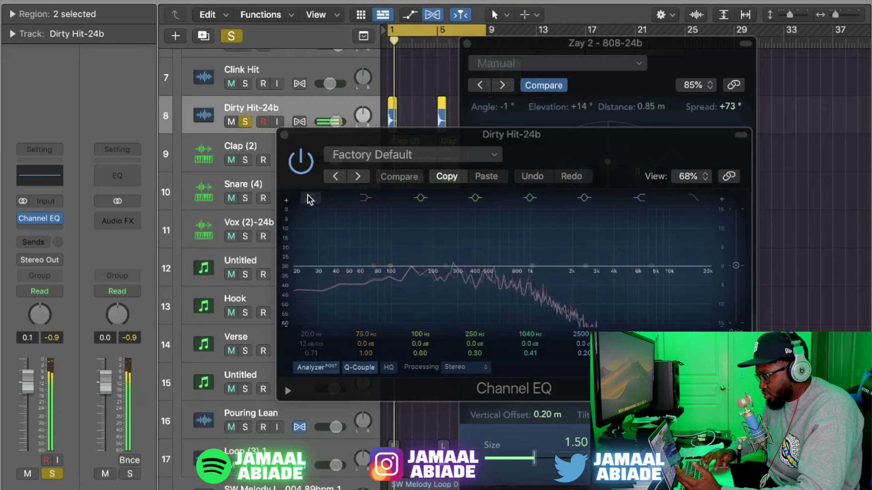
pyautogui.click(307, 195)
pyautogui.moveTo(342, 272); pyautogui.dragTo(453, 271)
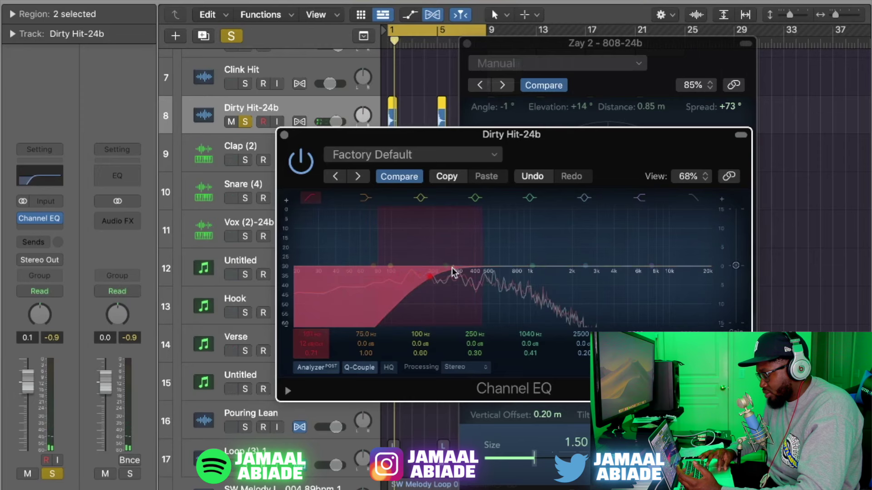
pyautogui.press('super+w')
pyautogui.press('s')
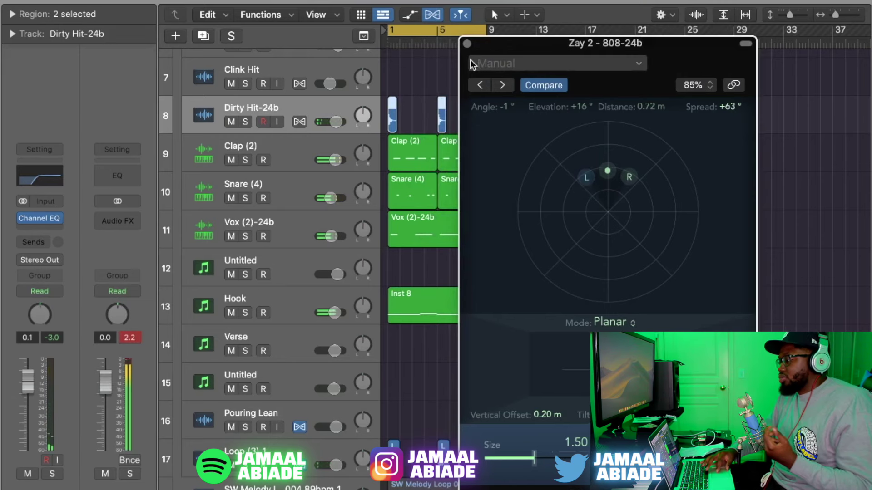
# Close the 808's binaural panner window and listen to the full beat.
pyautogui.click(466, 44)
pyautogui.scroll(3, 469, 138)
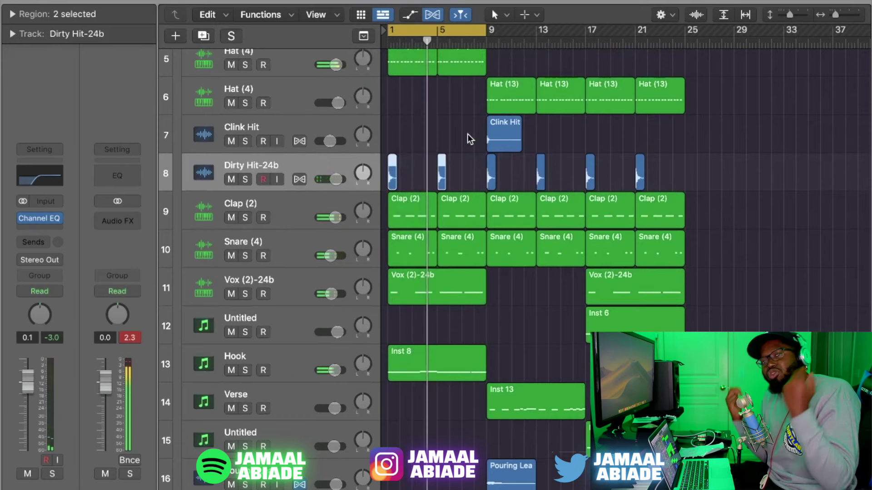
pyautogui.scroll(6, 423, 223)
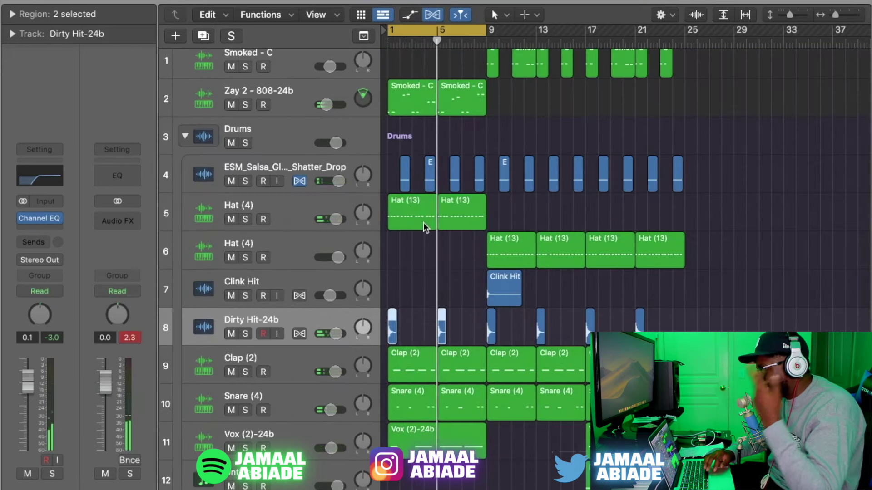